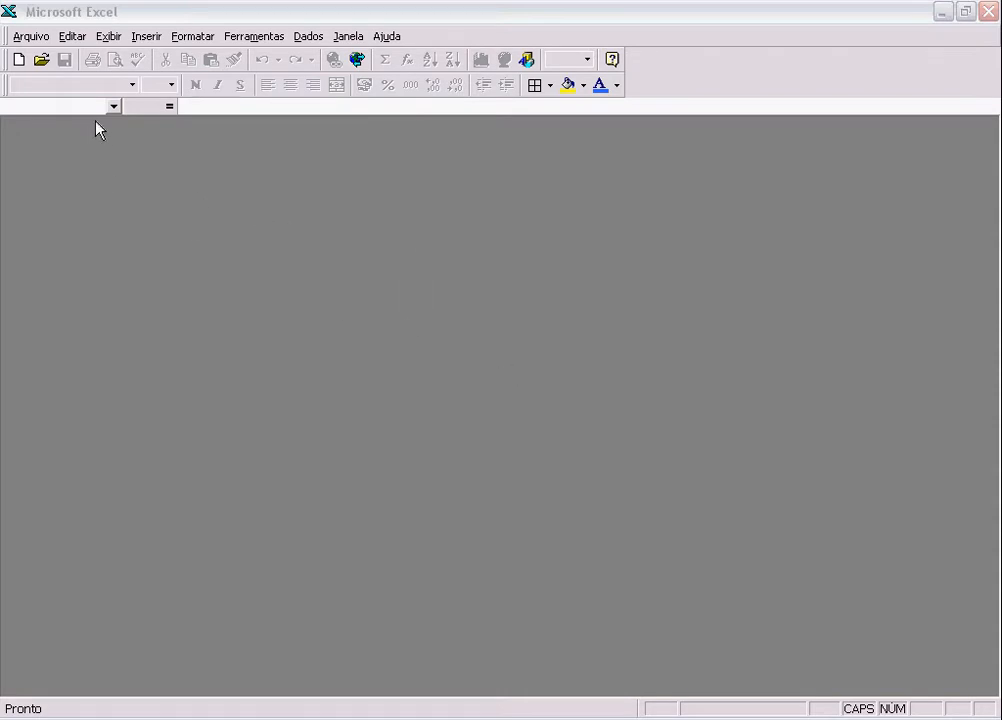
Open the workbook "Excel - Aula 4" from the Excel folder
left_click(28, 38)
left_click(29, 37)
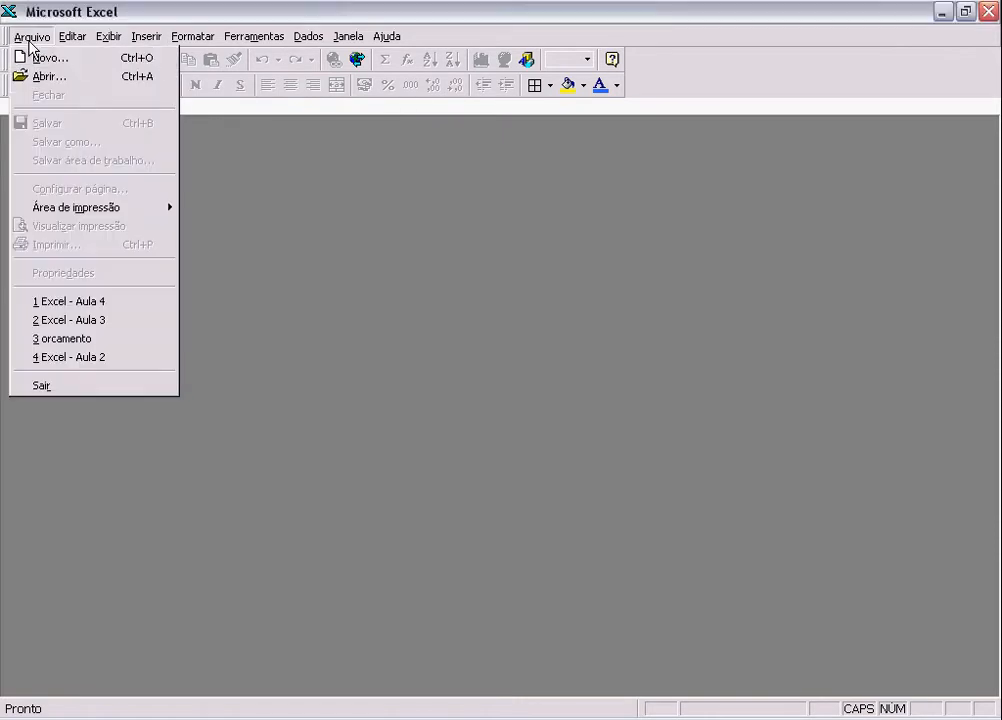
left_click(43, 80)
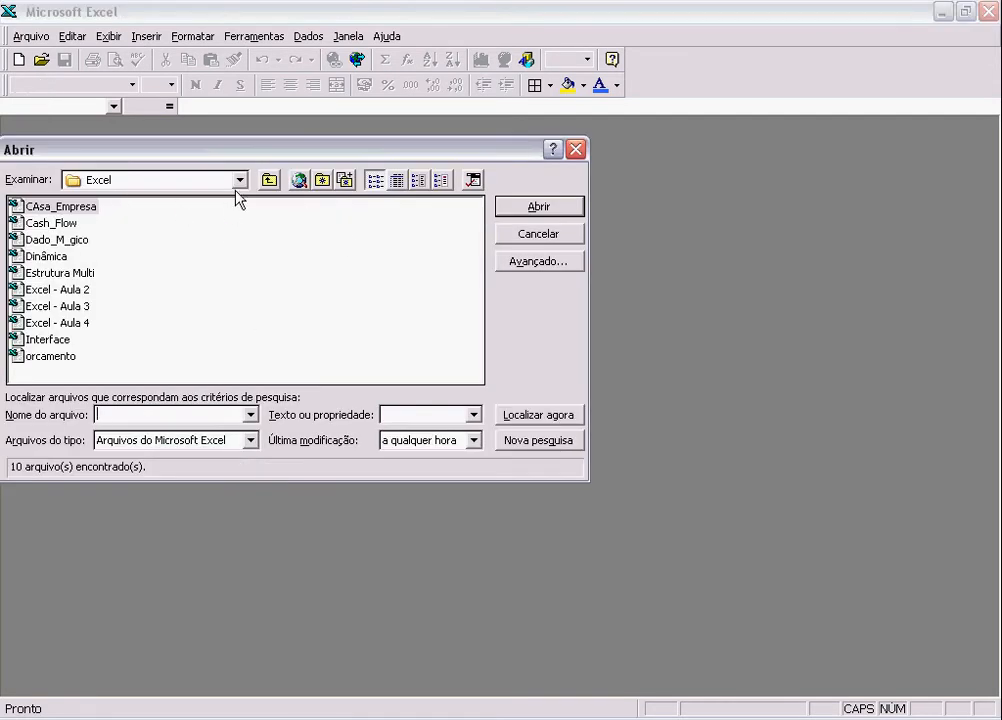
left_click(241, 181)
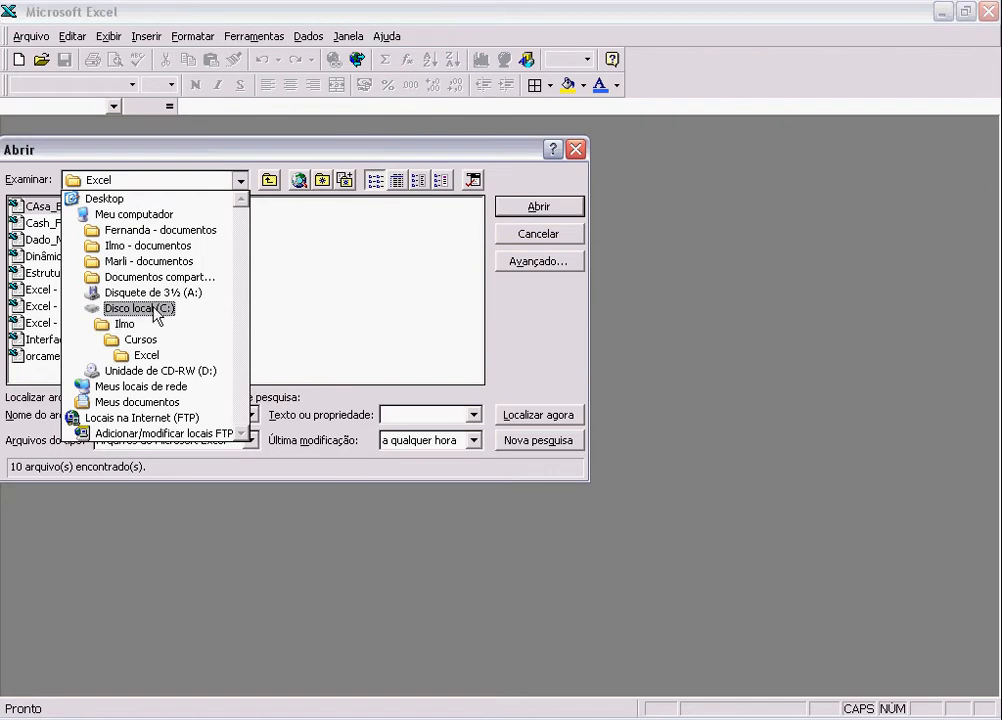
left_click(146, 356)
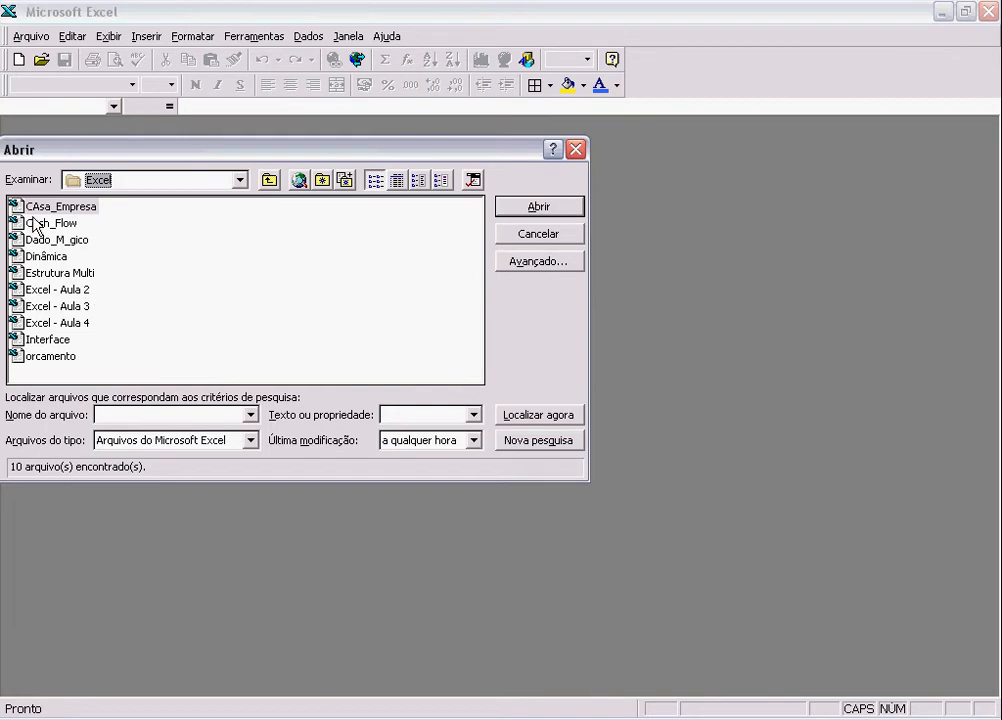
left_click(58, 324)
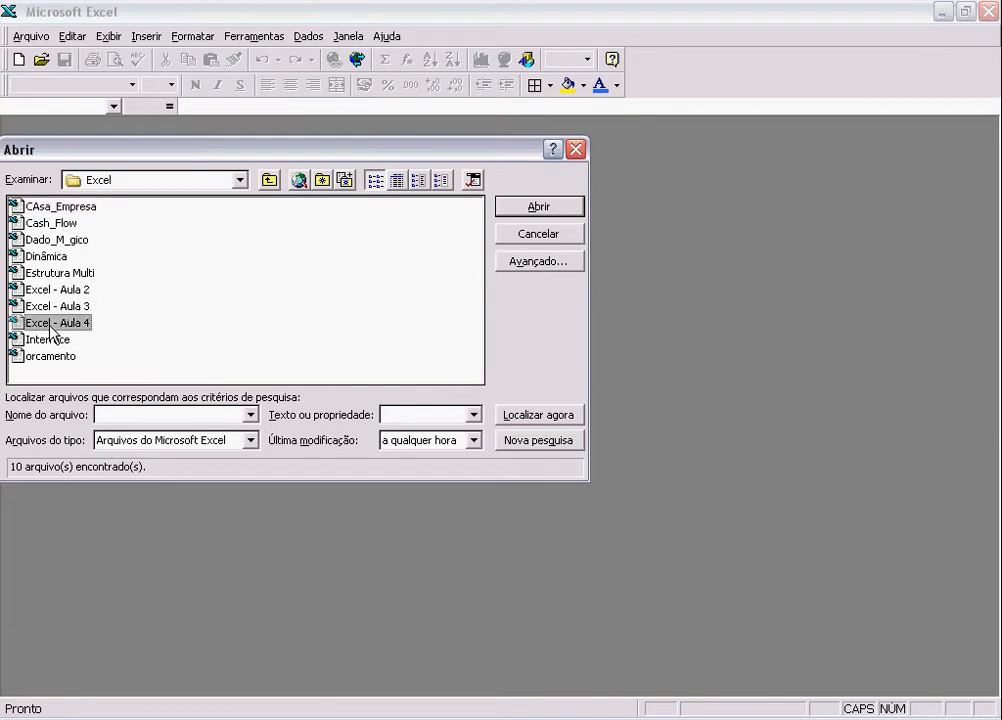
left_click(545, 208)
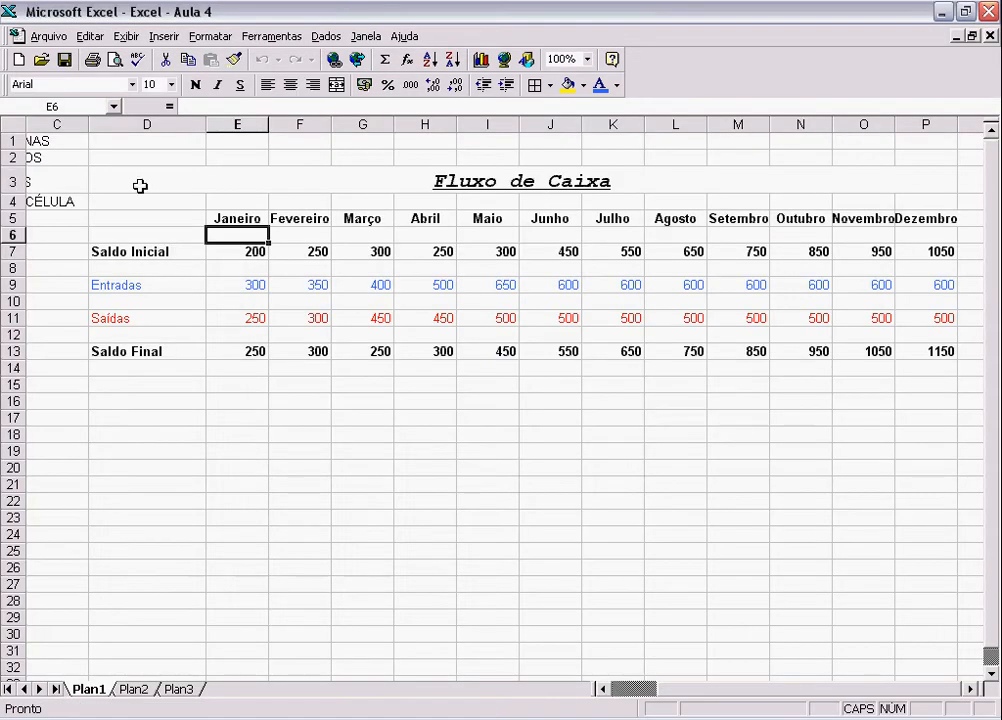
Review the list of formatting topics starting in cell A1 and the Fluxo de Caixa title in row 3
left_click(178, 188)
key("Left")
key("Left")
key("Left")
key("Up")
key("Up")
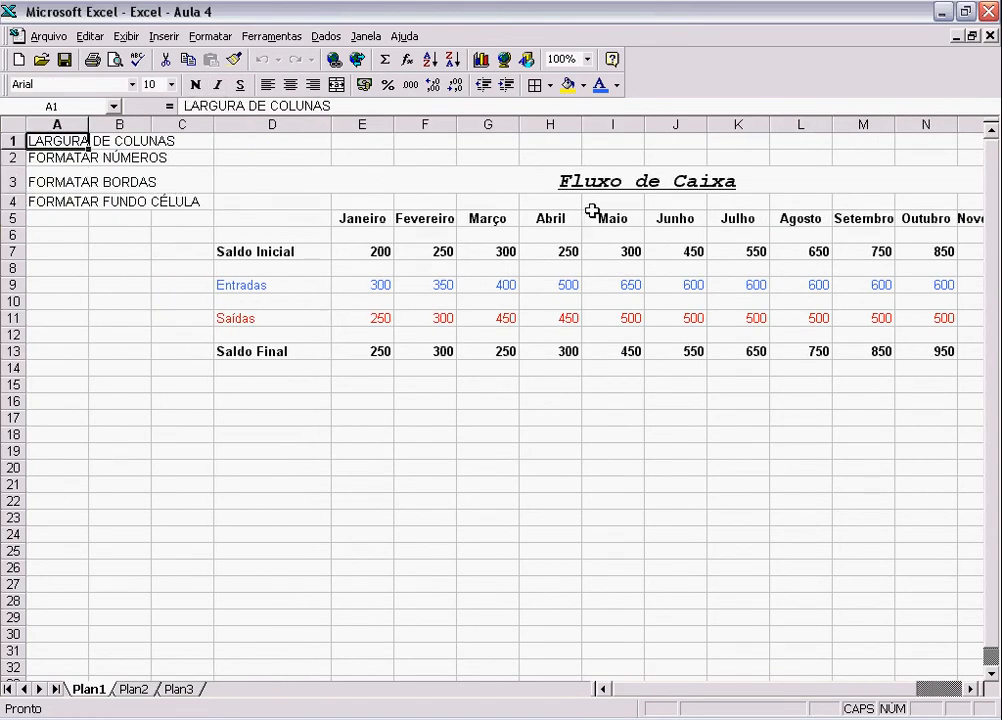
left_click(549, 182)
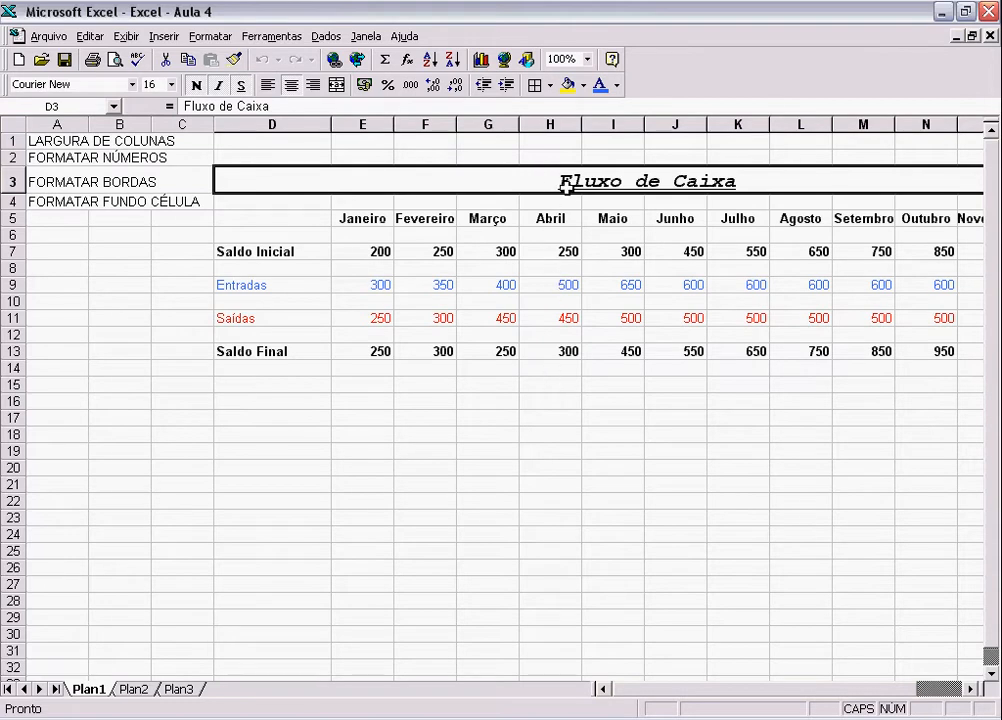
Examine the month headings in row 5 from Janeiro to Dezembro to see how they fit their columns
left_click(360, 218)
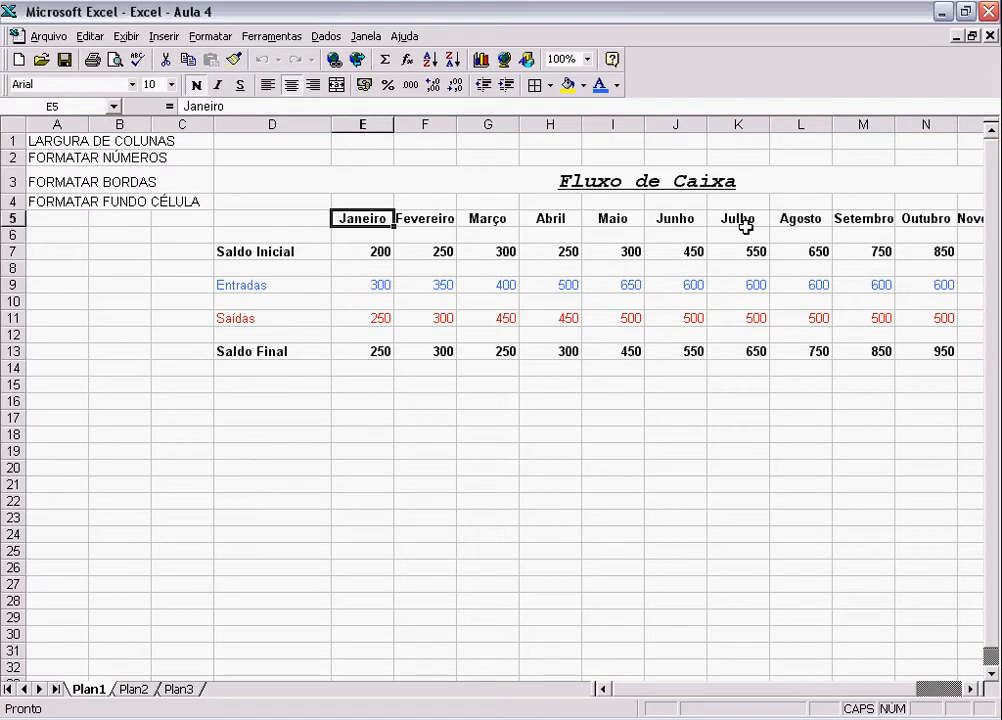
key("Right")
key("Right")
key("Right")
key("Right")
key("Right")
key("Right")
key("Right")
key("Right")
key("Right")
key("Right")
key("Right")
key("Right")
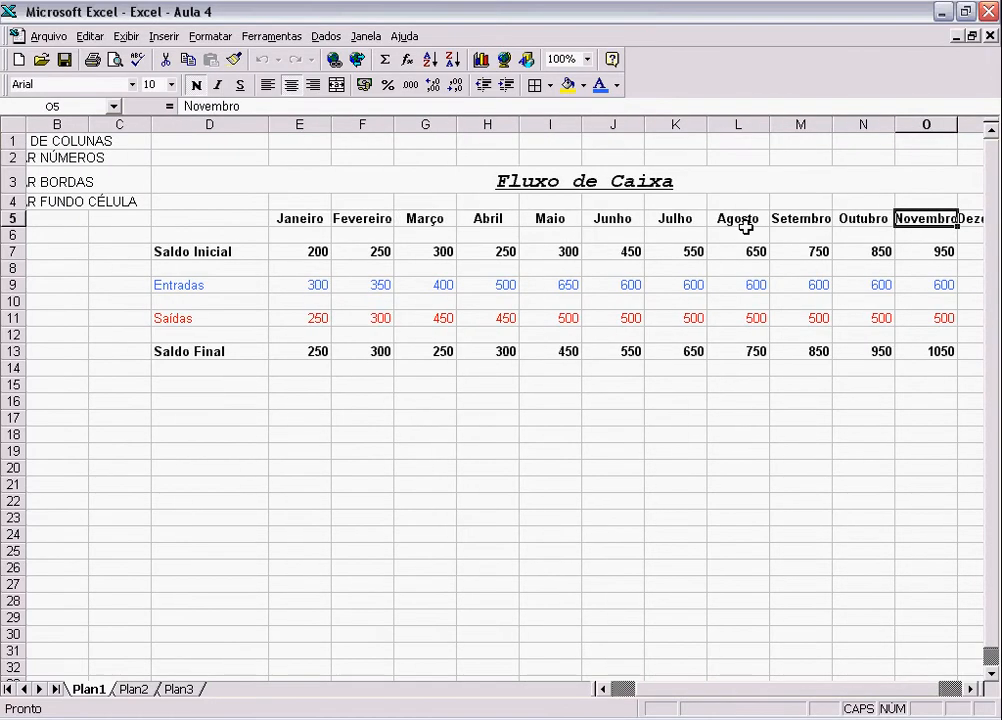
key("Left")
key("Left")
key("Left")
key("Left")
key("Left")
key("Left")
key("Left")
key("Left")
key("Left")
key("Left")
key("Left")
key("Left")
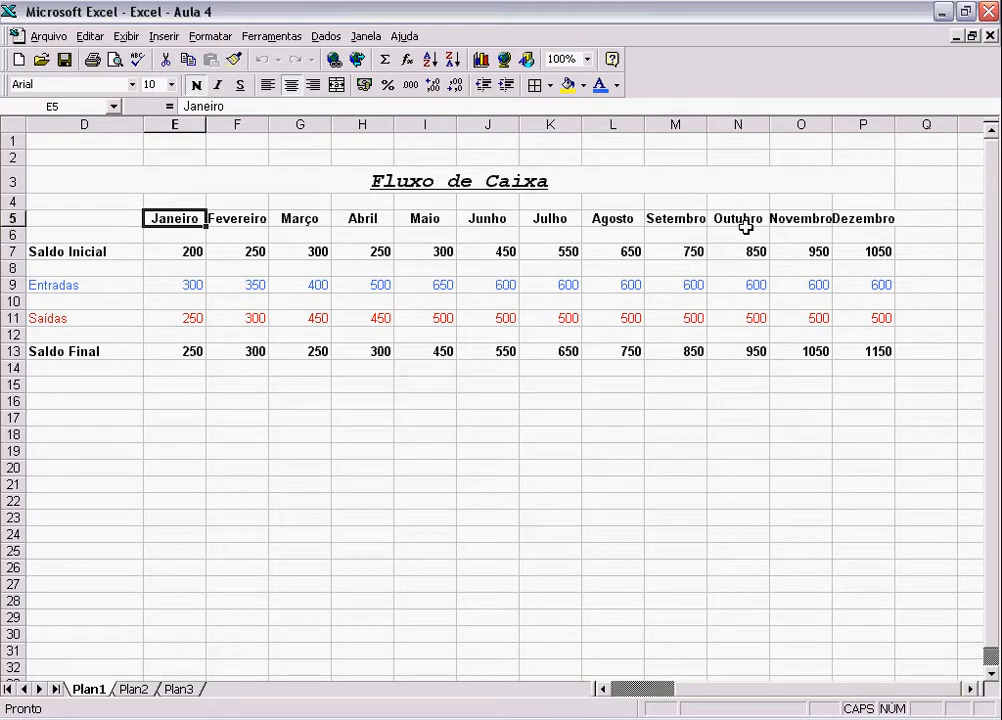
key("Right")
key("Right")
key("Right")
key("Right")
key("Right")
key("Right")
key("Right")
key("Right")
key("Right")
key("Right")
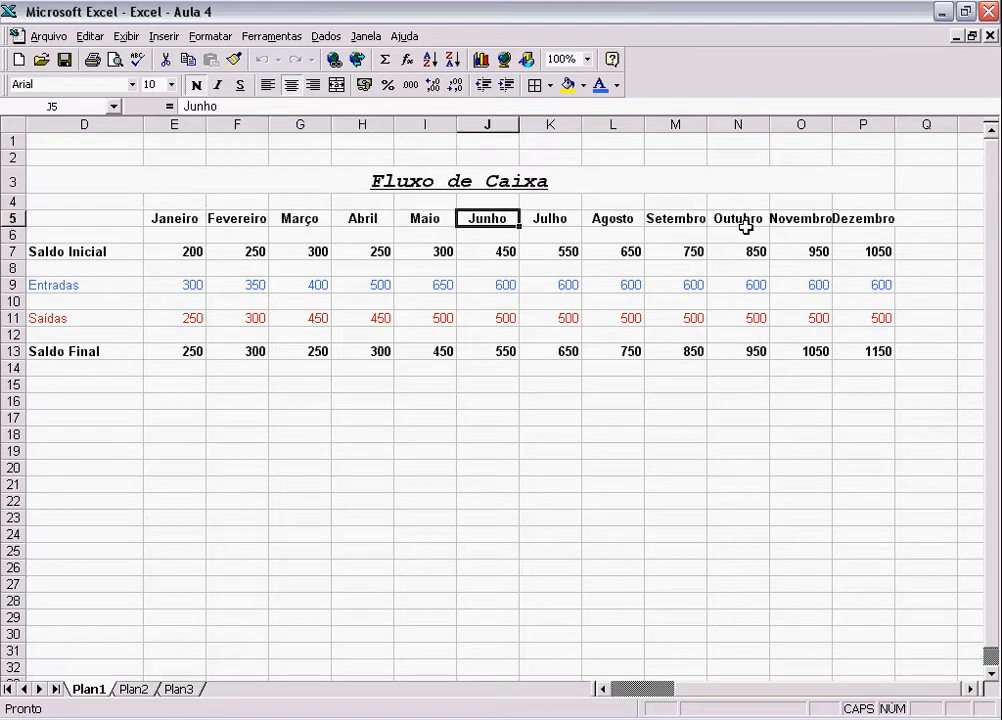
key("Right")
key("Left")
key("Left")
key("Left")
key("Left")
key("Right")
key("Right")
key("Right")
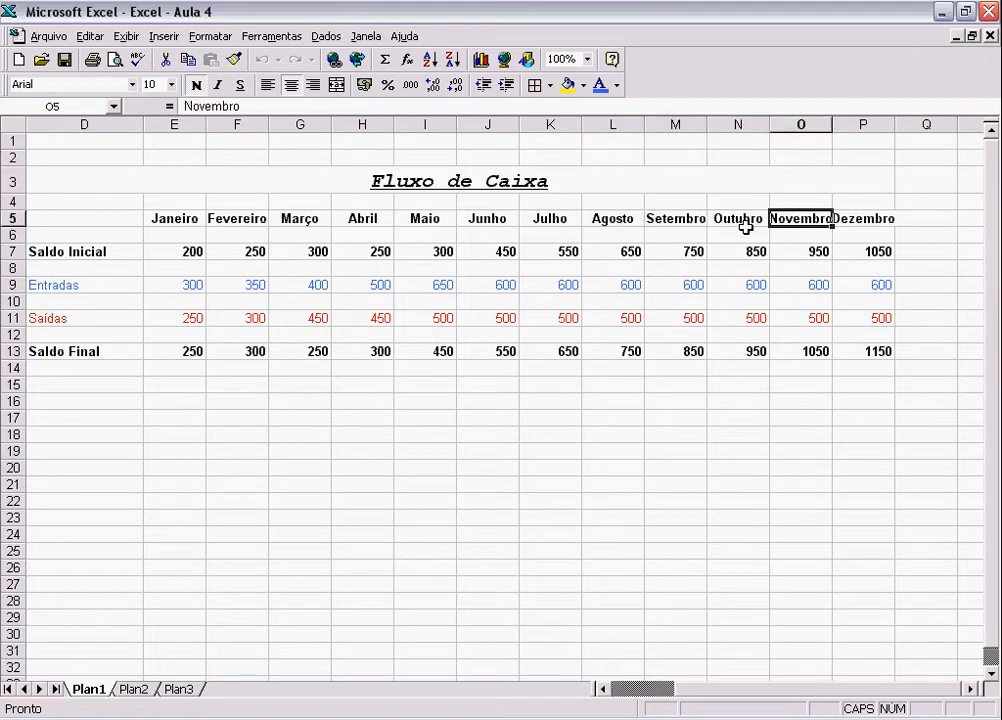
key("Up")
key("Down")
key("Up")
key("Down")
key("Left")
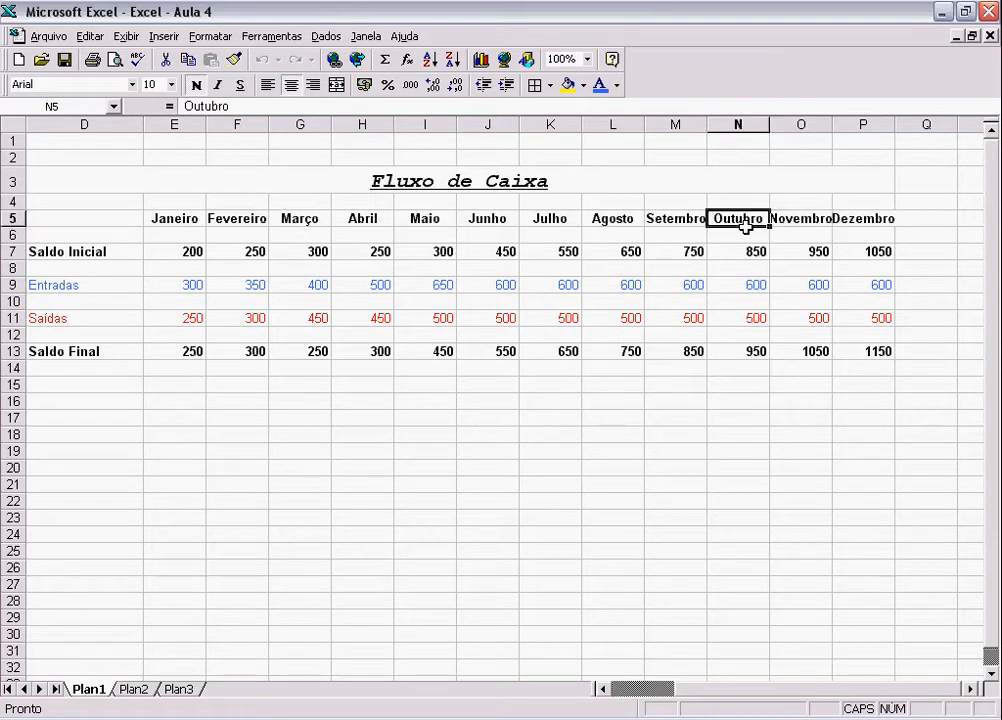
key("Left")
key("Left")
key("Left")
key("Left")
key("Left")
key("Left")
key("Left")
key("Left")
key("Left")
key("Right")
key("Left")
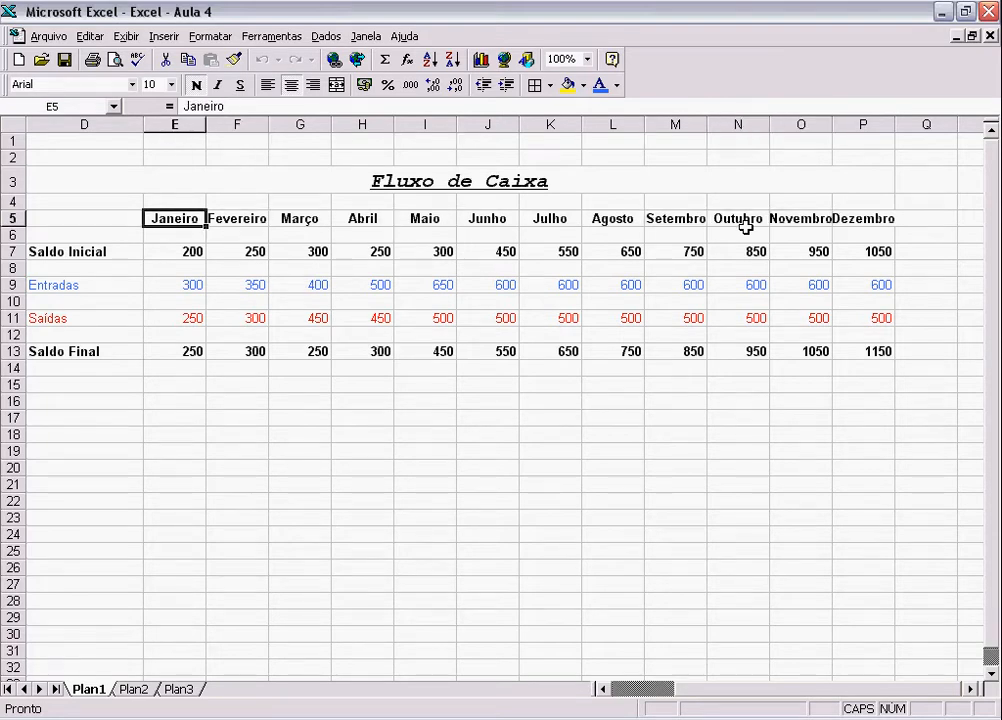
key("Right")
key("Right")
key("Right")
key("Right")
key("Right")
key("Right")
key("Right")
key("Right")
key("Right")
key("Right")
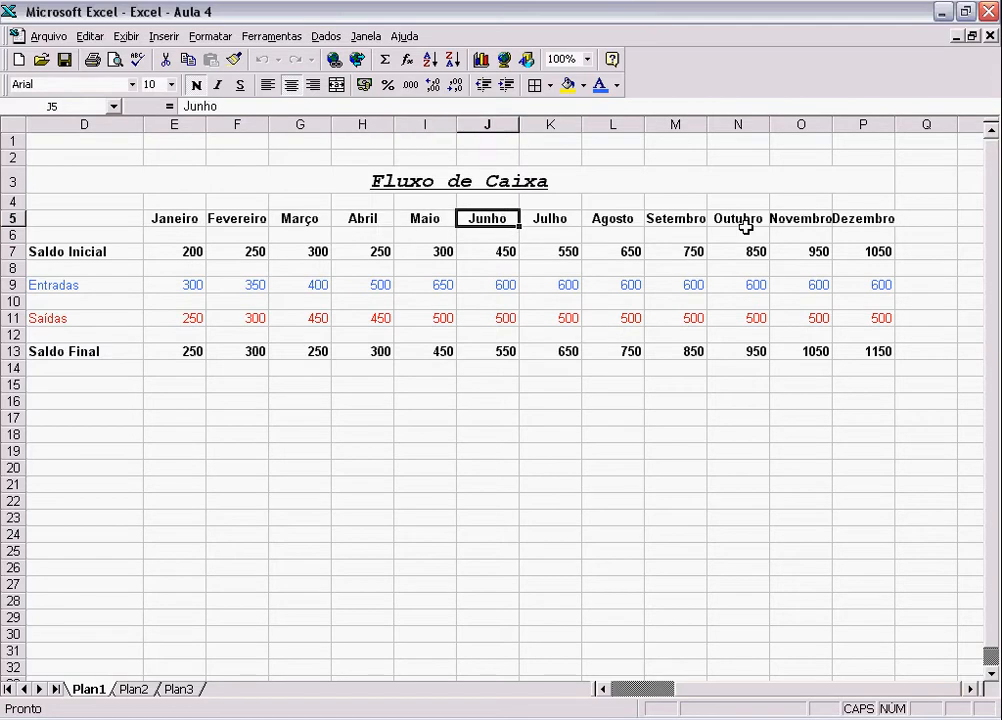
key("Right")
key("Left")
key("Left")
key("Left")
key("Left")
key("Left")
key("Left")
key("Left")
key("Left")
key("Left")
key("Left")
key("Left")
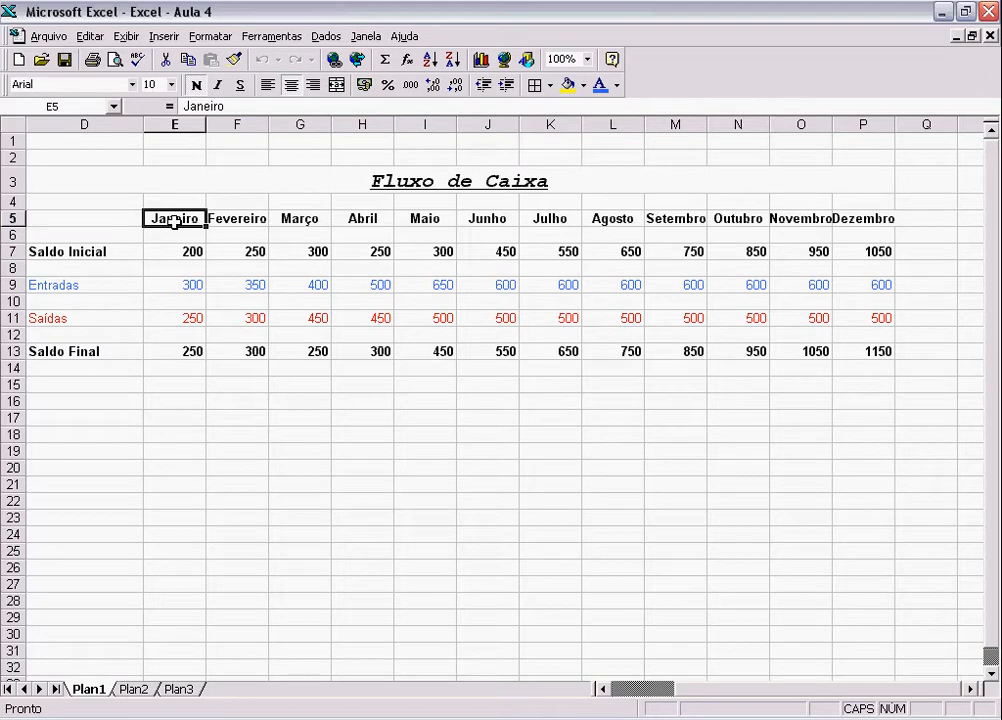
Set the column width to 10 for all the month columns, Janeiro through Dezembro (E to P)
left_click_drag(174, 222, 846, 216)
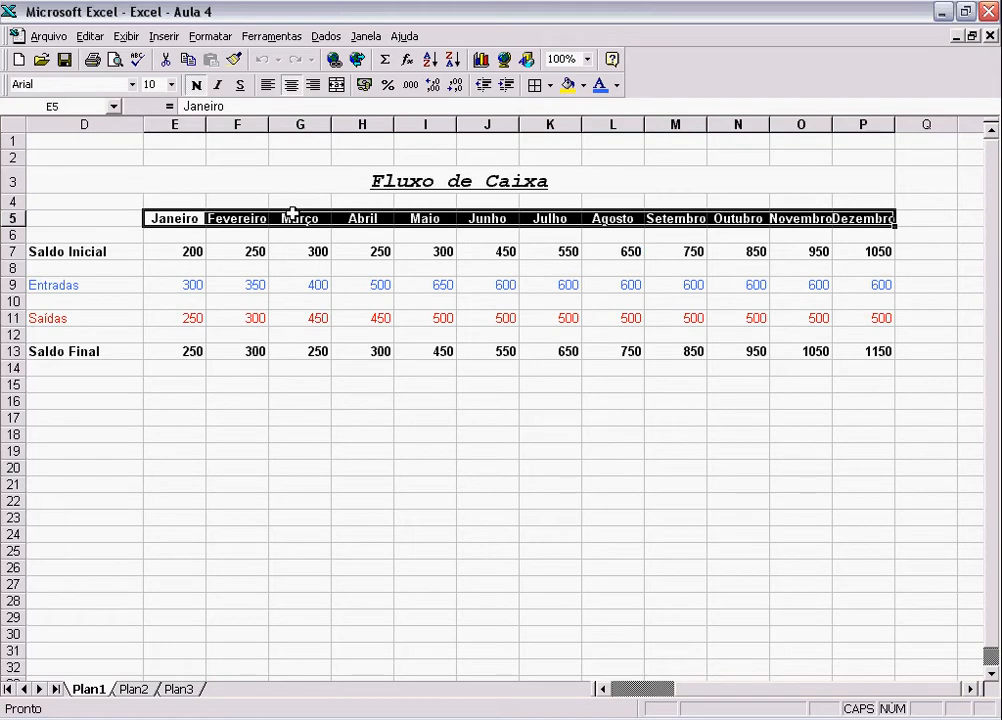
left_click(207, 38)
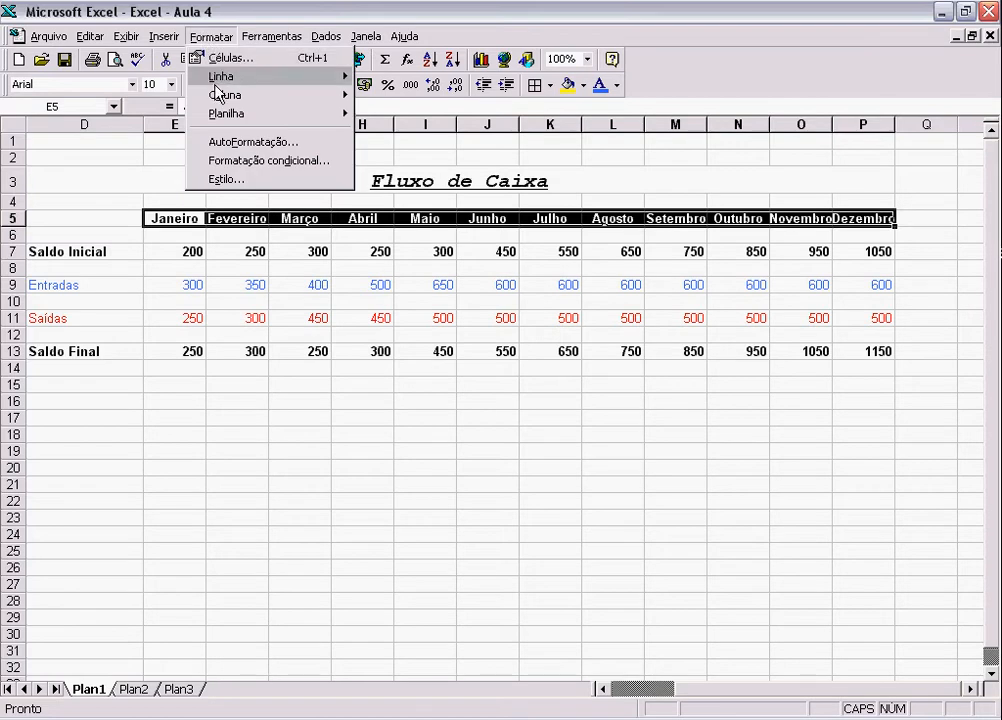
mouse_move(260, 104)
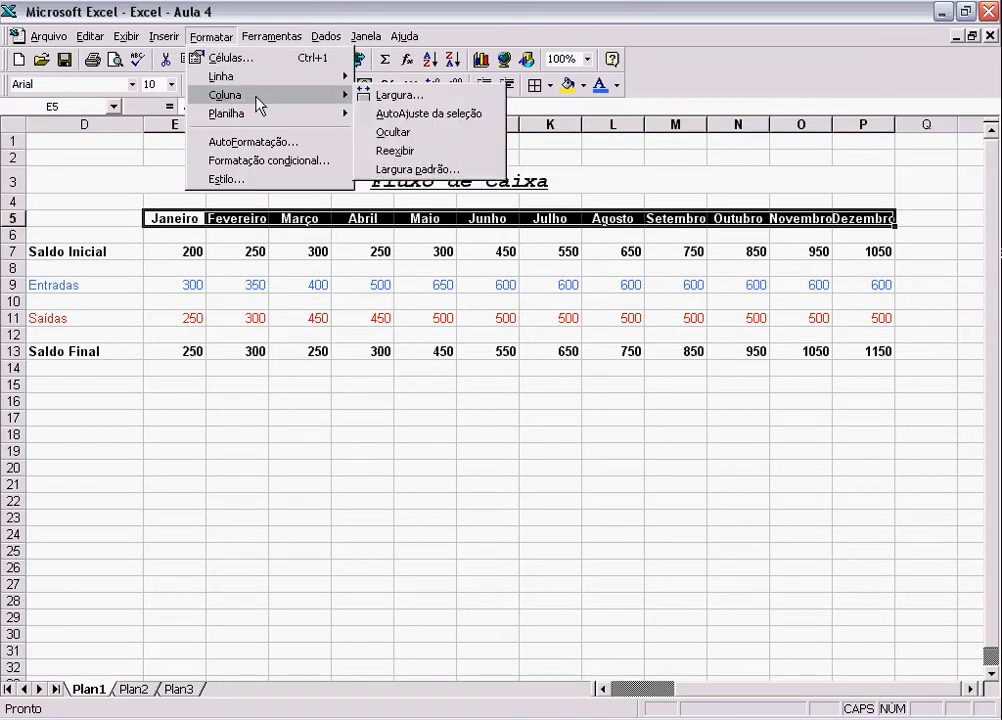
left_click(415, 96)
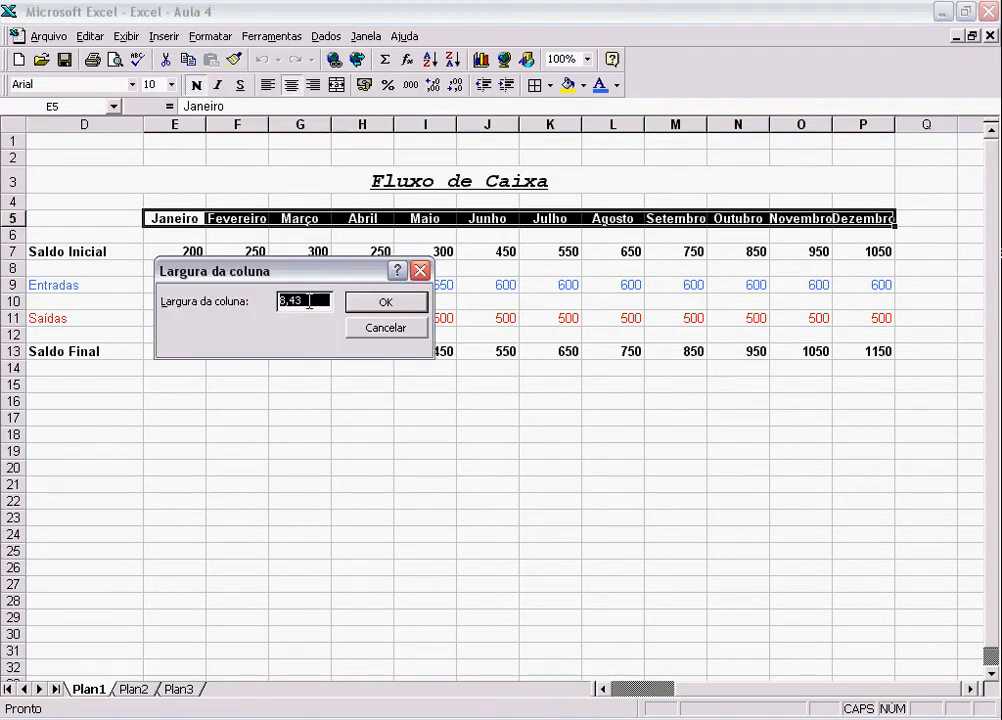
left_click_drag(350, 277, 545, 367)
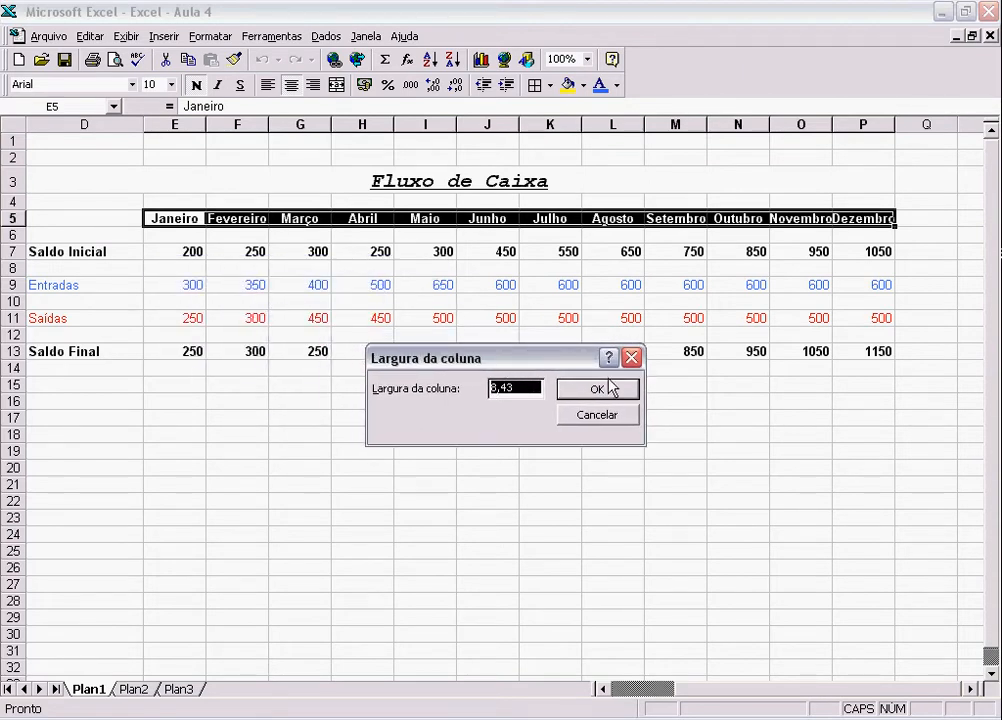
type("10")
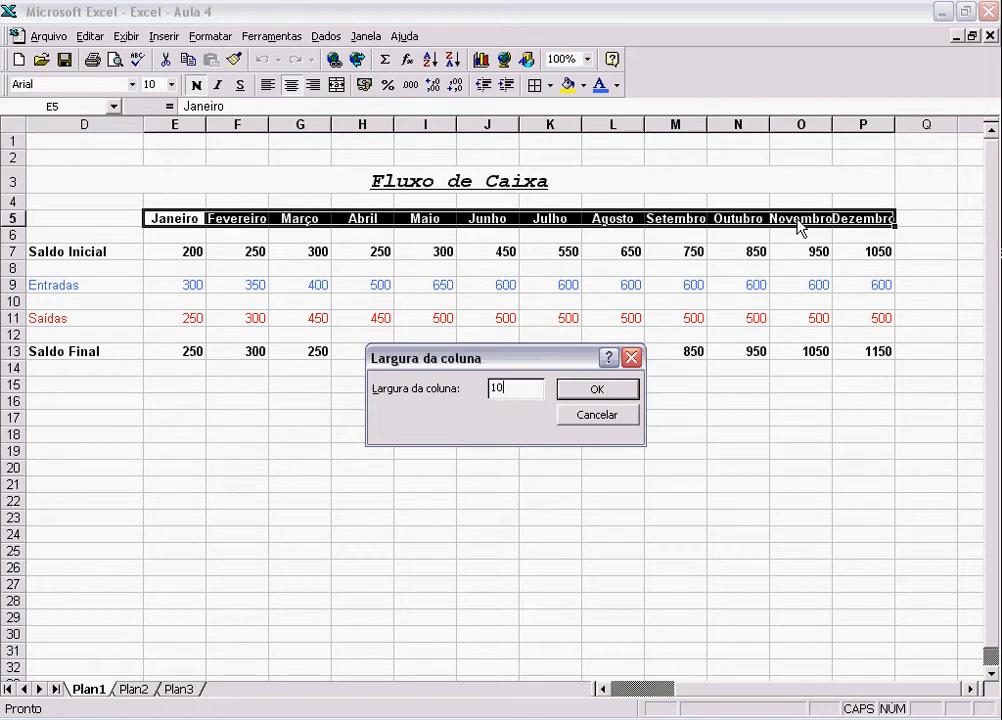
left_click(596, 390)
Check the fit of the month headings across row 5, from Novembro and Dezembro back to Janeiro
left_click(913, 218)
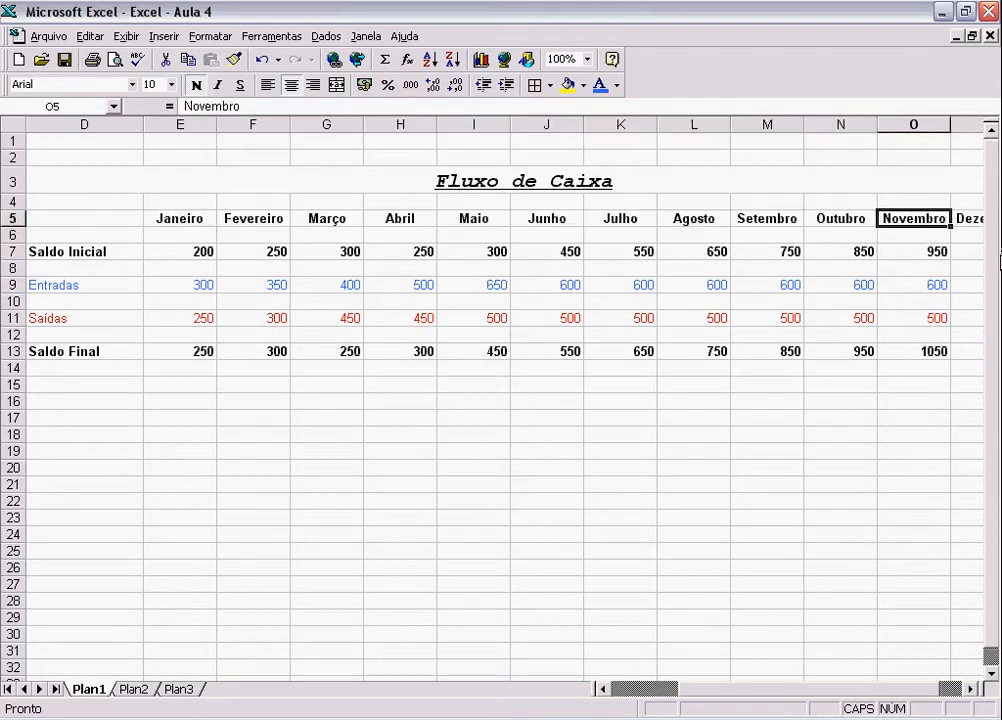
key("Right")
key("Right")
key("Left")
key("Left")
key("Down")
key("Up")
key("Left")
key("Left")
key("Left")
key("Left")
key("Left")
key("Left")
key("Left")
key("Left")
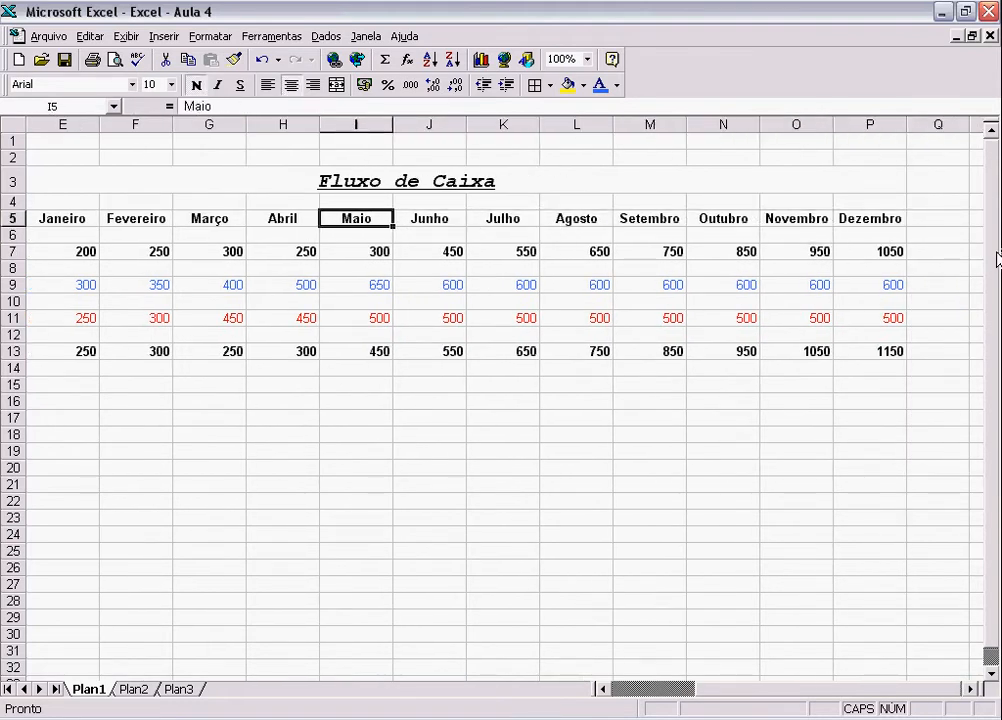
key("Left")
key("Left")
key("Left")
key("Left")
key("Left")
key("Right")
key("Right")
key("Right")
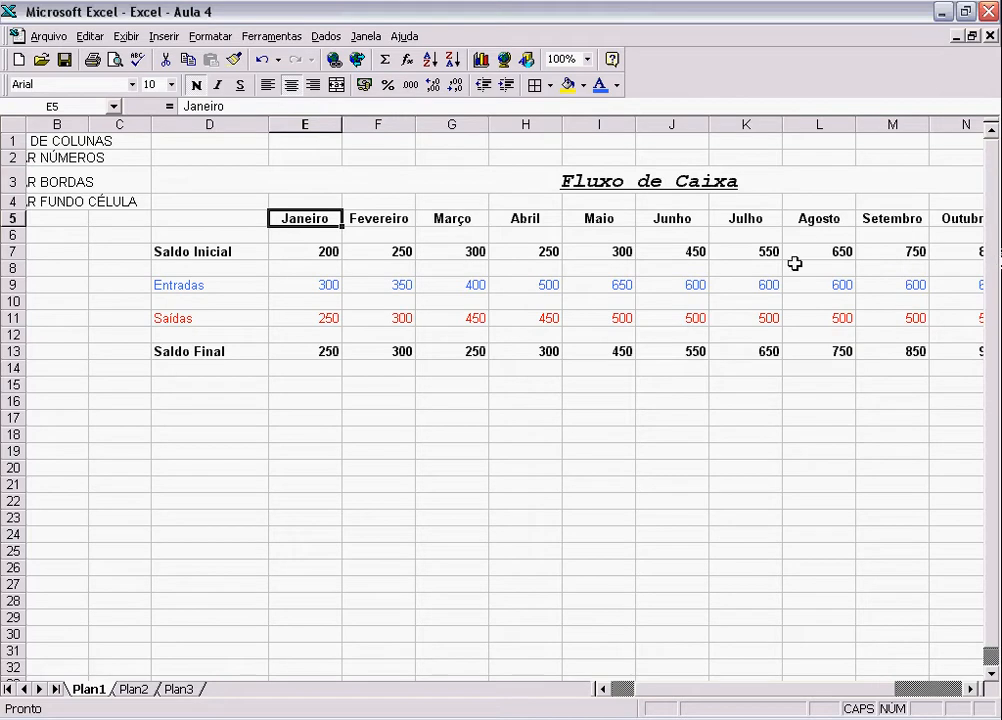
AutoFit columns E through J, Janeiro to Junho, to the width of their contents
double_click(341, 125)
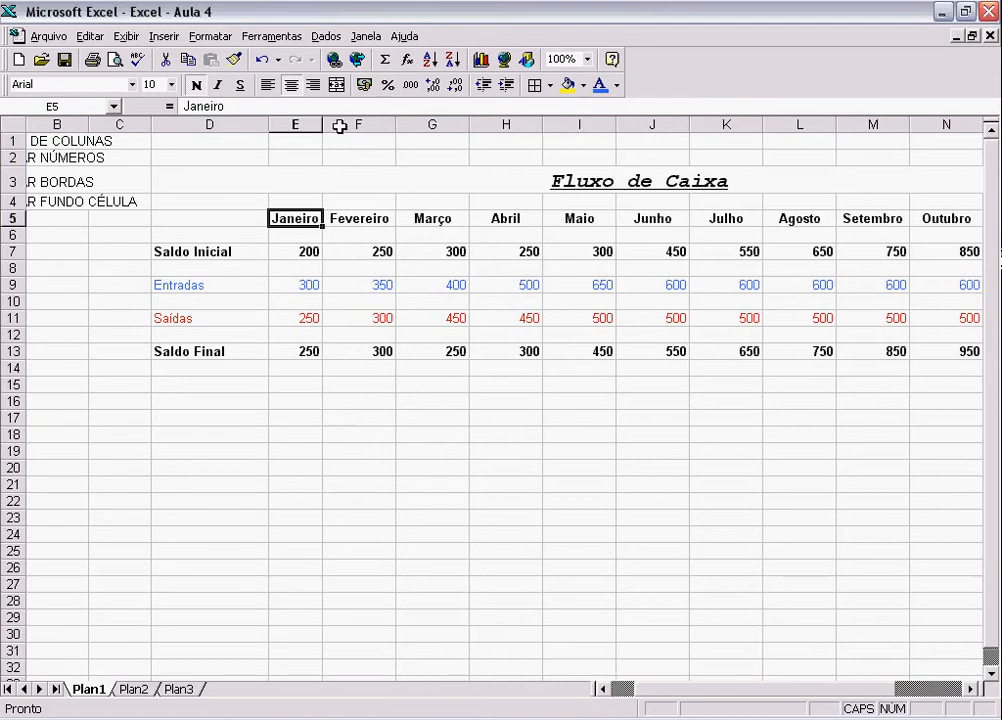
double_click(395, 129)
left_click(335, 218)
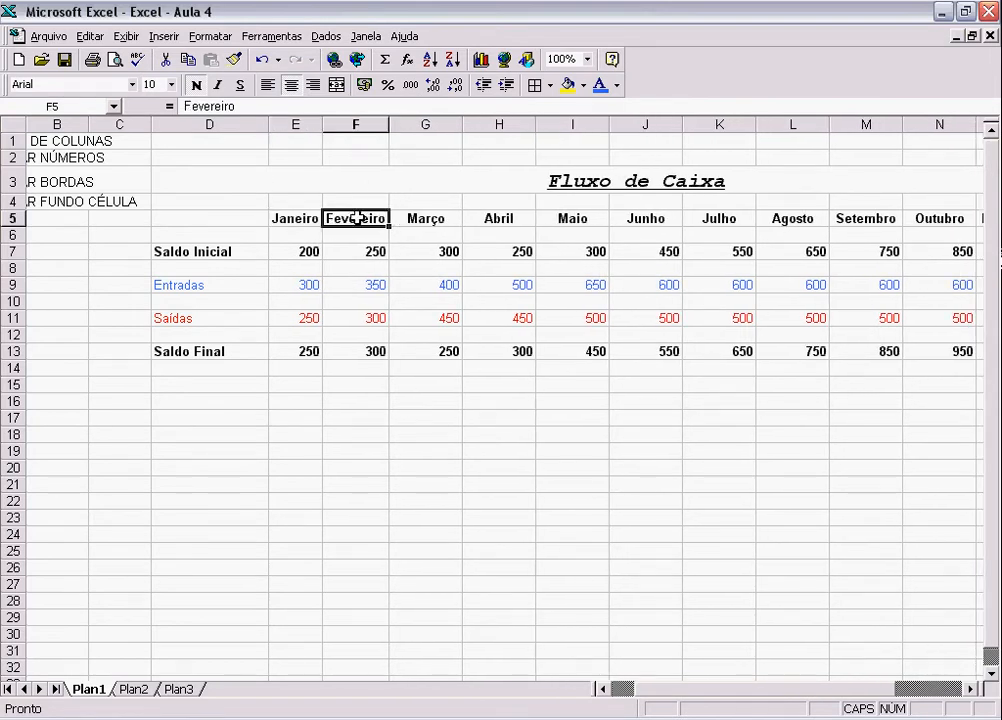
left_click(404, 218)
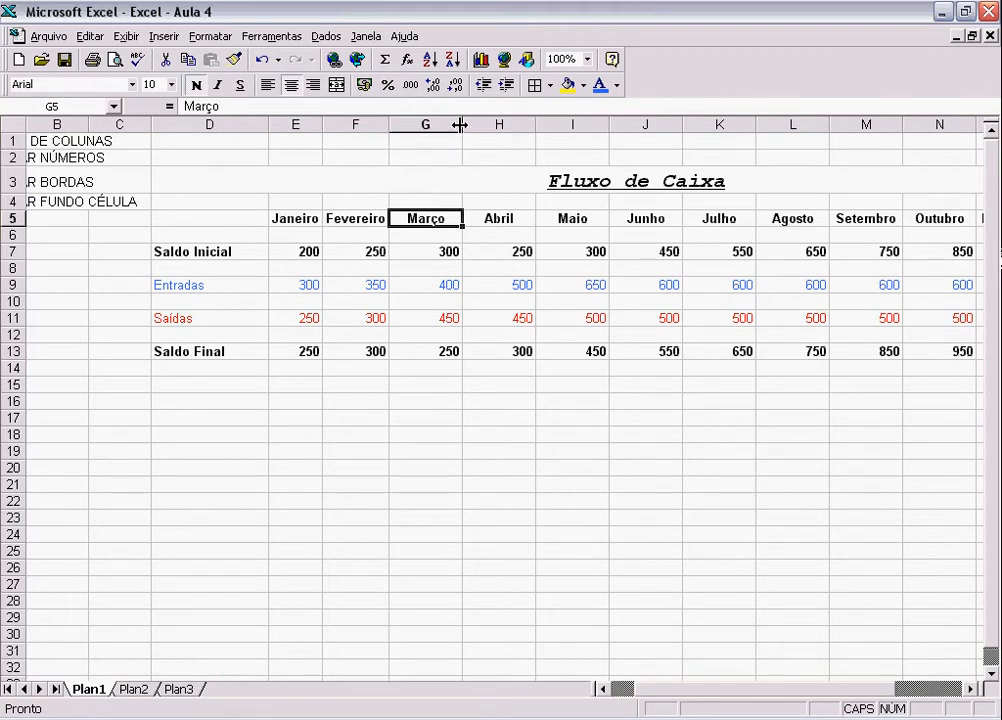
double_click(461, 124)
double_click(506, 125)
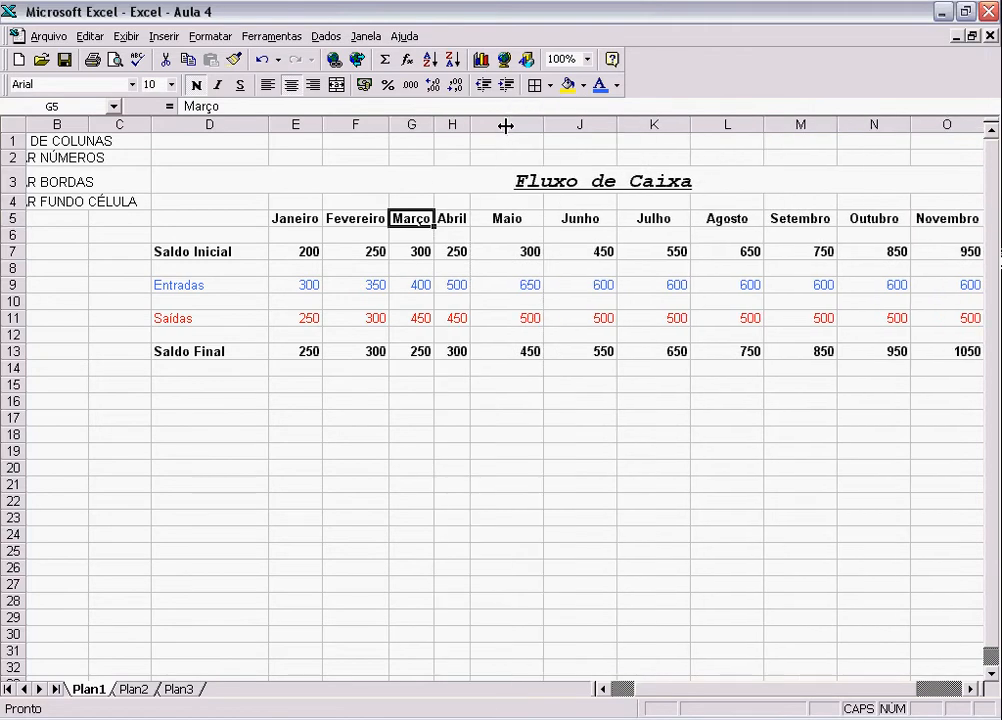
left_click_drag(543, 129, 543, 128)
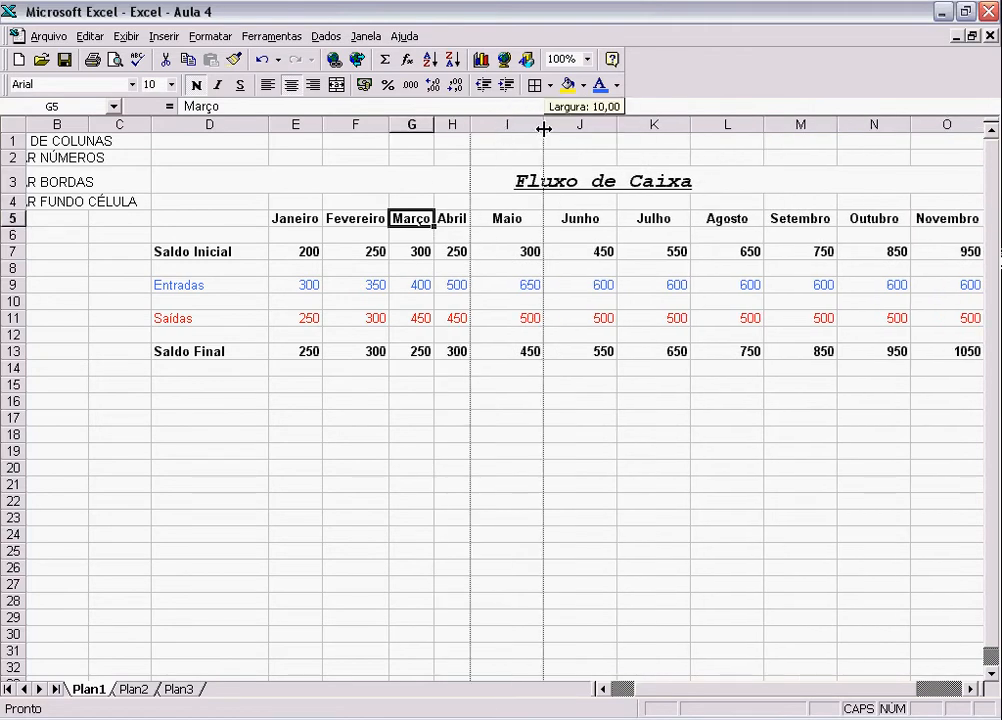
double_click(543, 128)
double_click(577, 124)
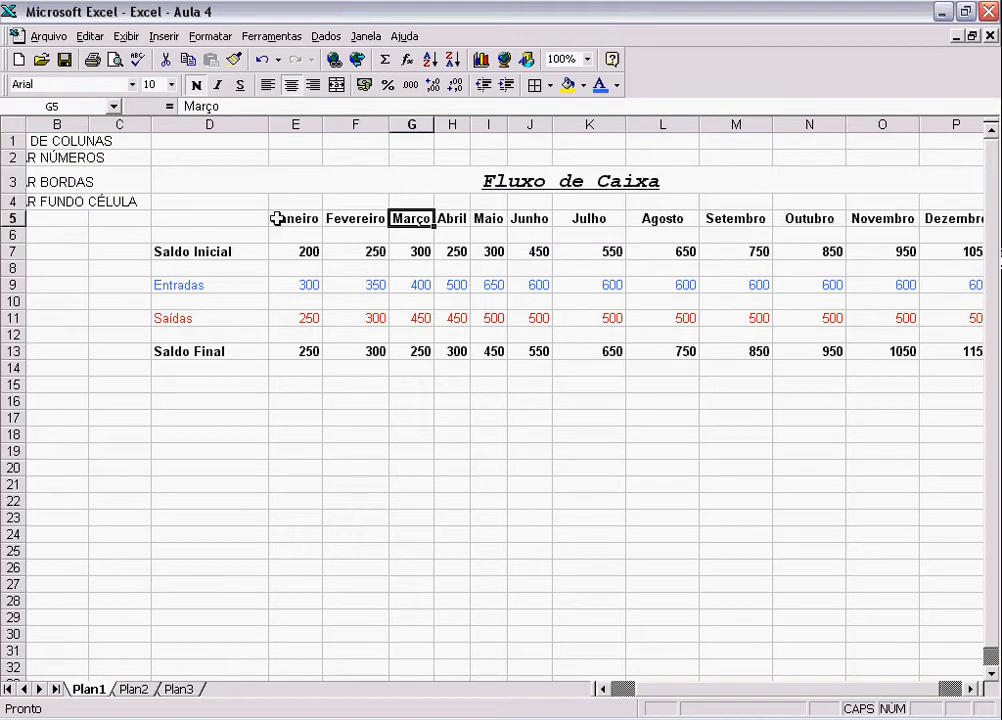
Set the width of the Janeiro through Junho columns (E to J) to 10
left_click_drag(276, 218, 537, 217)
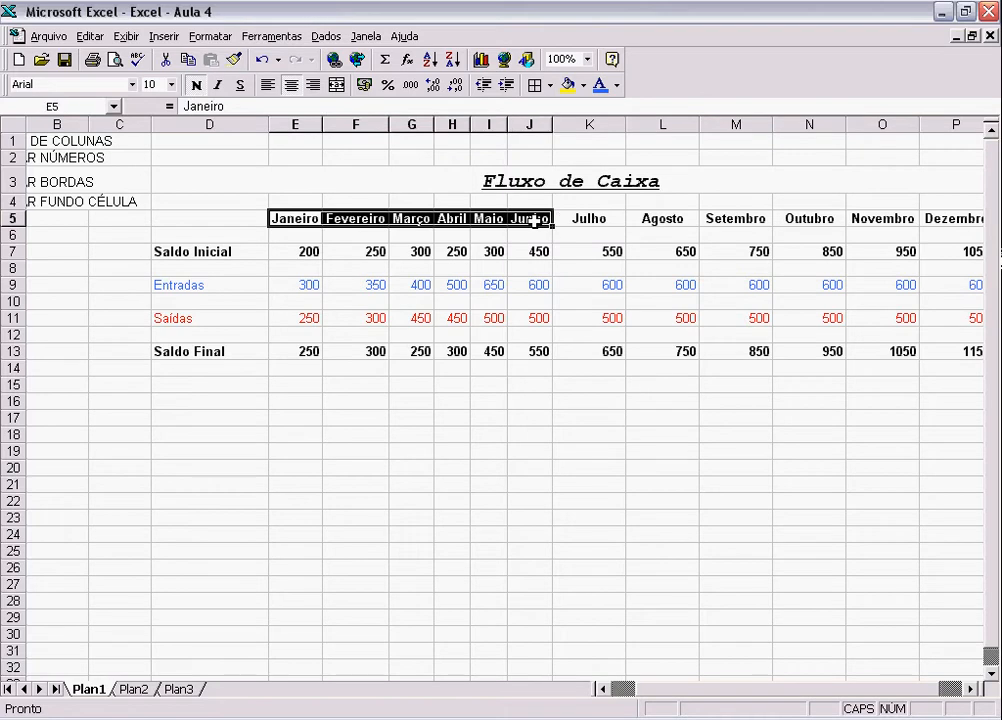
left_click(211, 38)
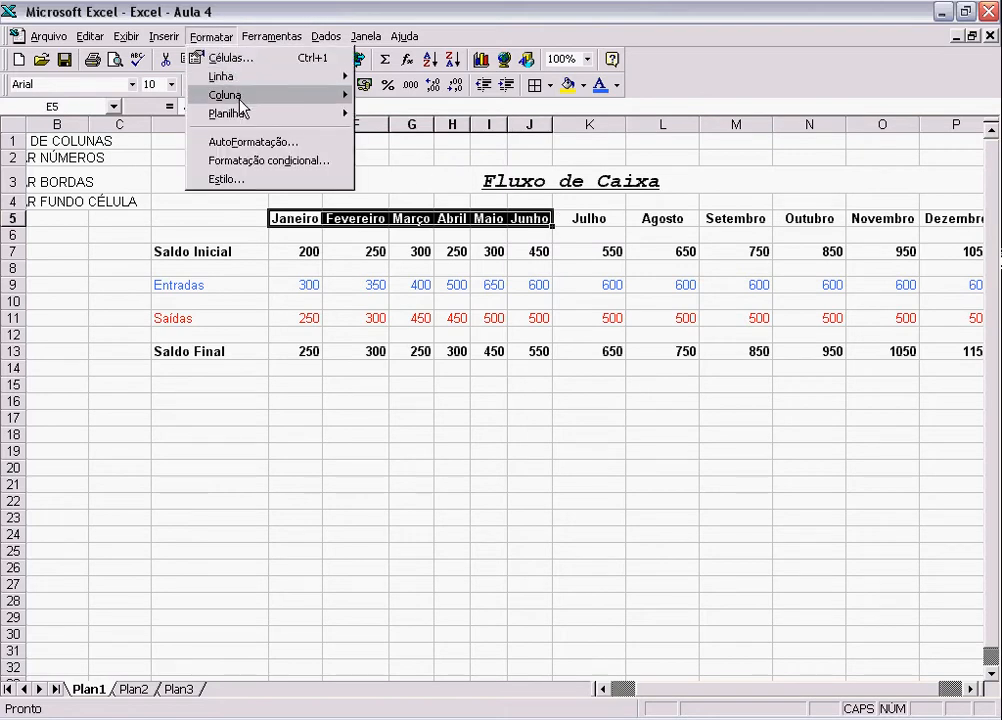
mouse_move(345, 95)
left_click(392, 95)
type("10")
key("Return")
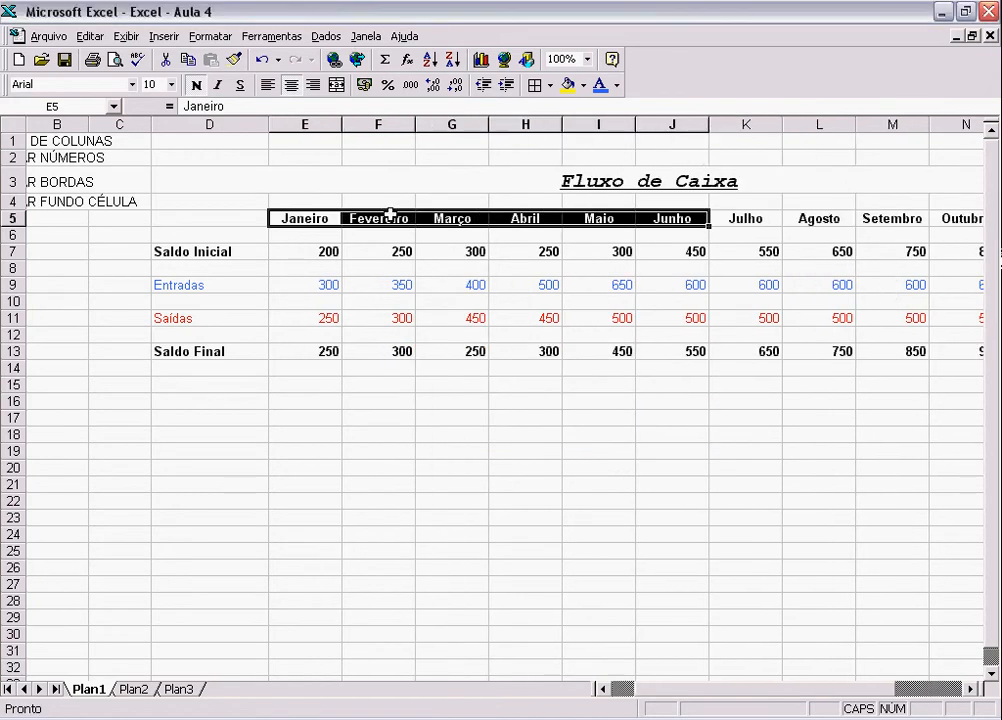
left_click(327, 217)
left_click(338, 254)
left_click(337, 219)
left_click(394, 205)
left_click(403, 217)
left_click_drag(455, 218, 455, 234)
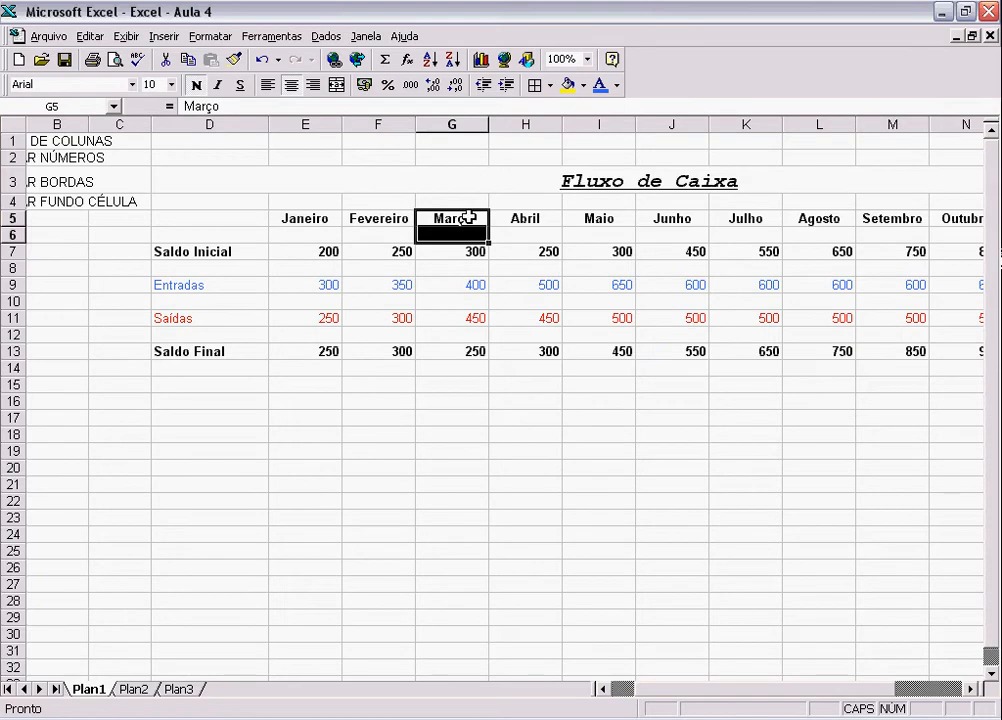
left_click(467, 216)
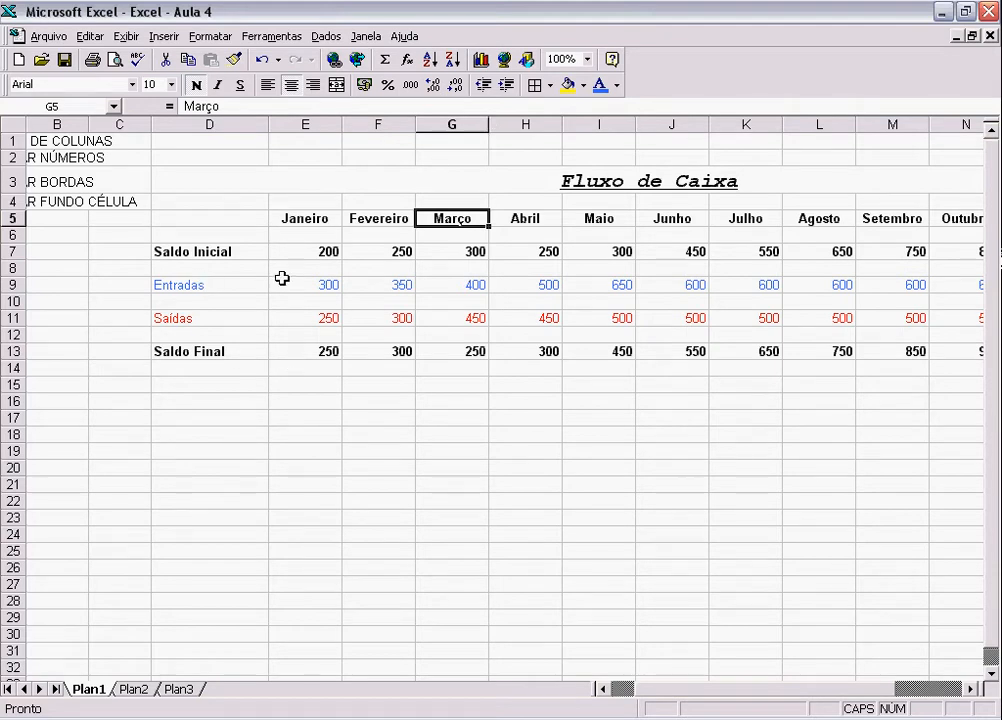
Enter the currency label R$ in cell D4, above the row labels of the Fluxo de Caixa table
left_click(325, 390)
key("Left")
key("Left")
key("Left")
key("Left")
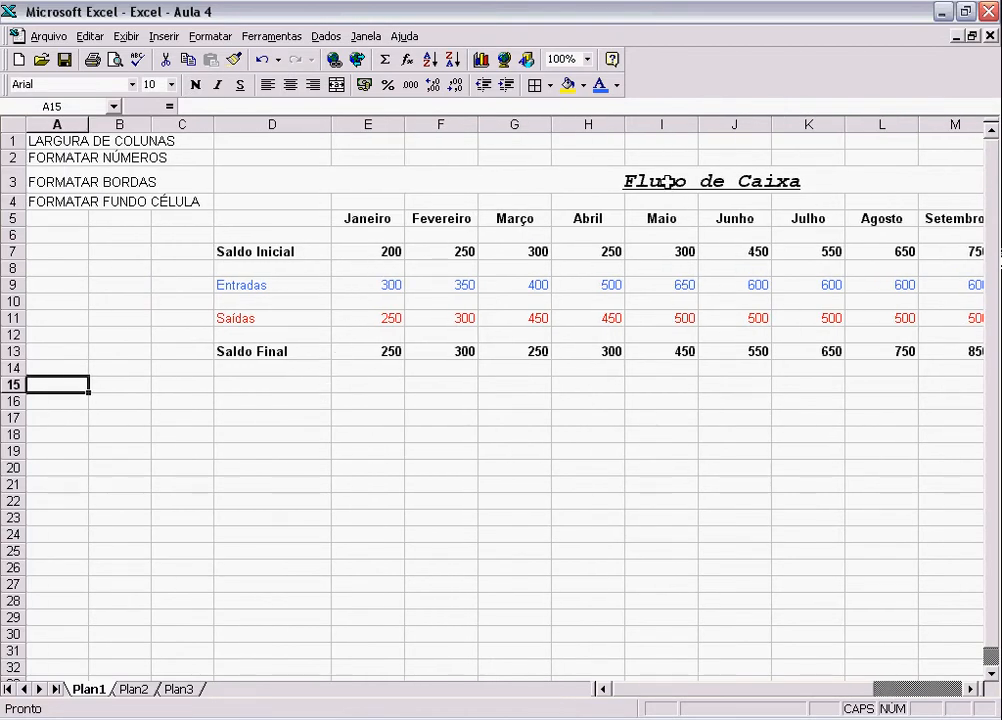
left_click(298, 200)
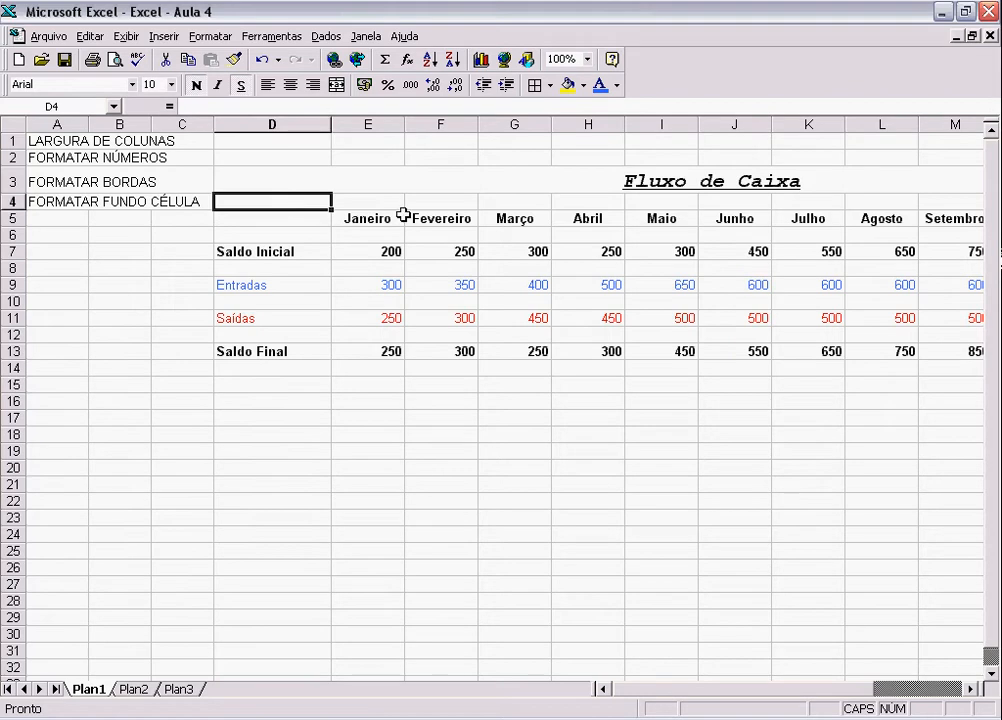
type("r$")
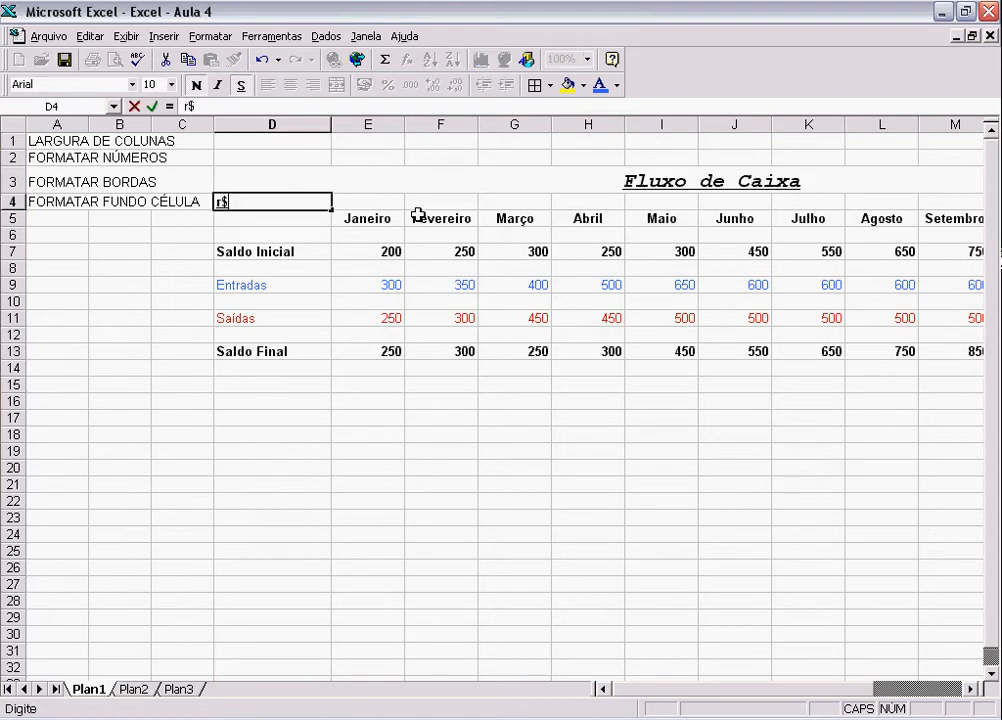
key("BackSpace")
key("BackSpace")
key("Caps_Lock")
key("Caps_Lock")
type("R$")
key("BackSpace")
key("BackSpace")
key("Caps_Lock")
type("R$")
key("Return")
Look over the Janeiro amounts in column E, from Saldo Inicial down past Entradas
key("Up")
key("Down")
key("Down")
key("Down")
key("Right")
key("Down")
key("Down")
key("Down")
key("Down")
key("Down")
key("Down")
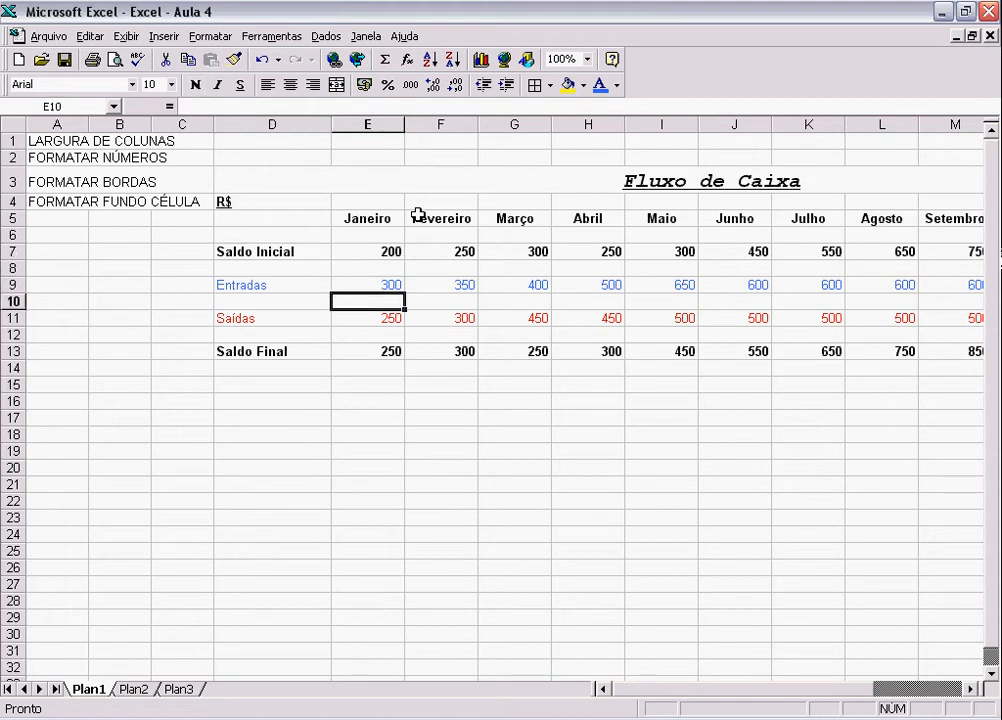
key("Up")
key("Up")
key("Up")
key("Up")
key("Up")
key("Up")
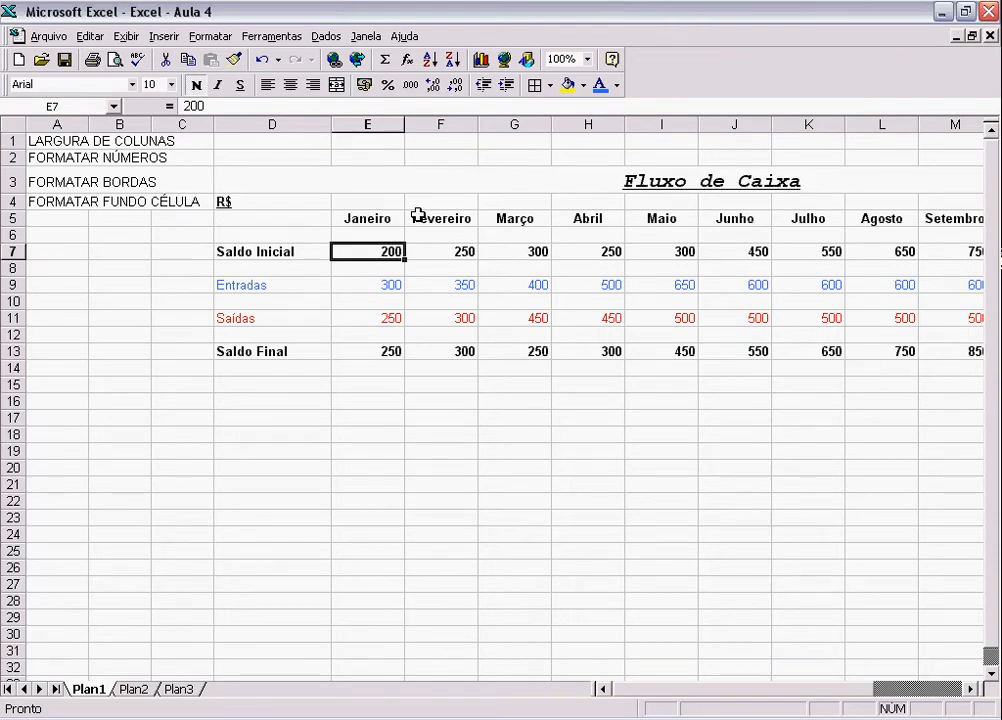
Format the amounts in E7:P13 as Número with 2 decimal places and the thousands separator
left_click_drag(374, 252, 404, 347)
left_click_drag(732, 350, 604, 356)
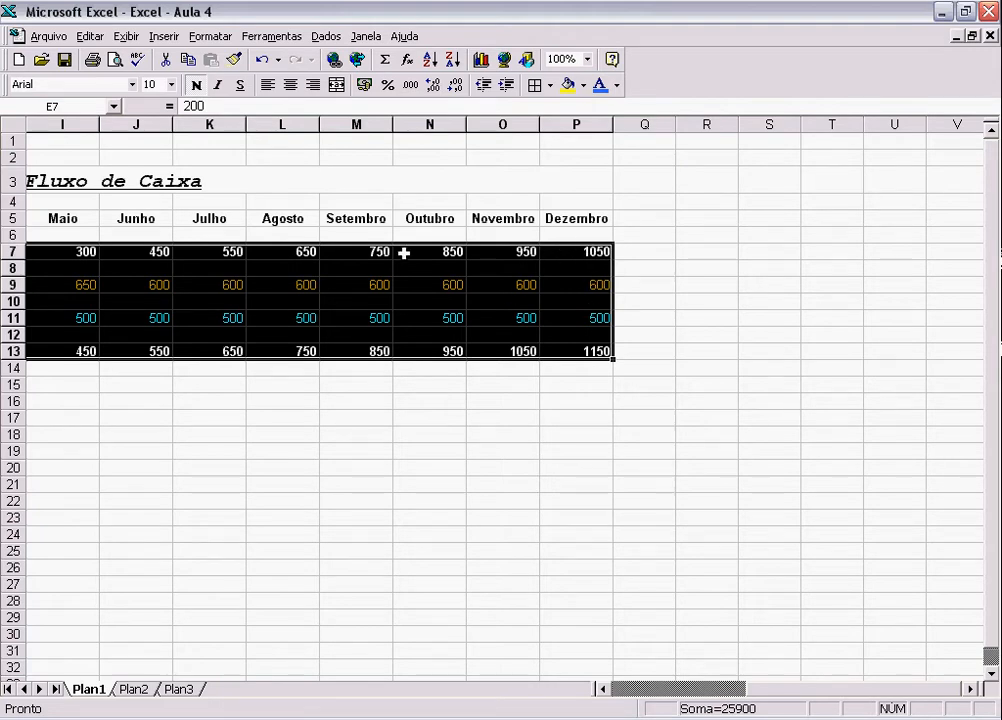
left_click(210, 36)
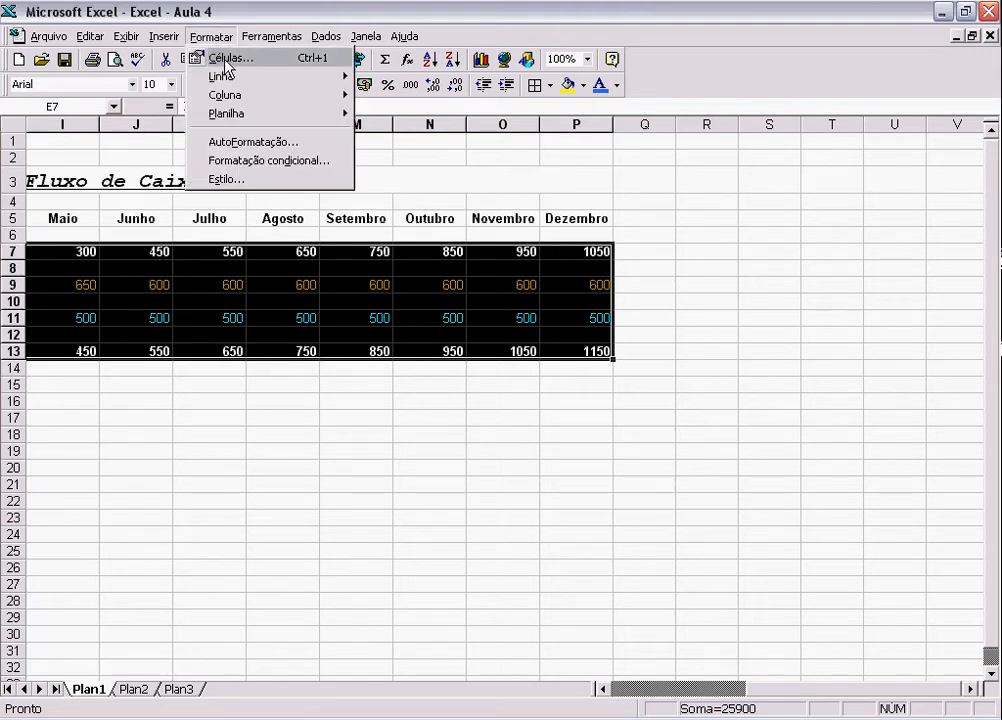
left_click(199, 59)
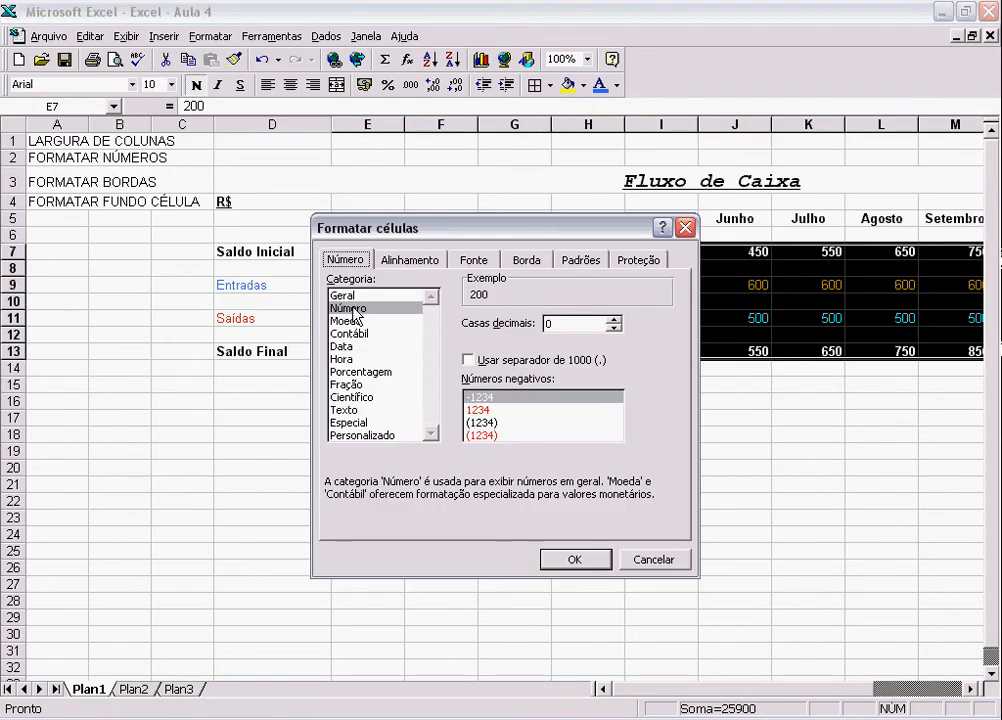
left_click(614, 320)
left_click(614, 320)
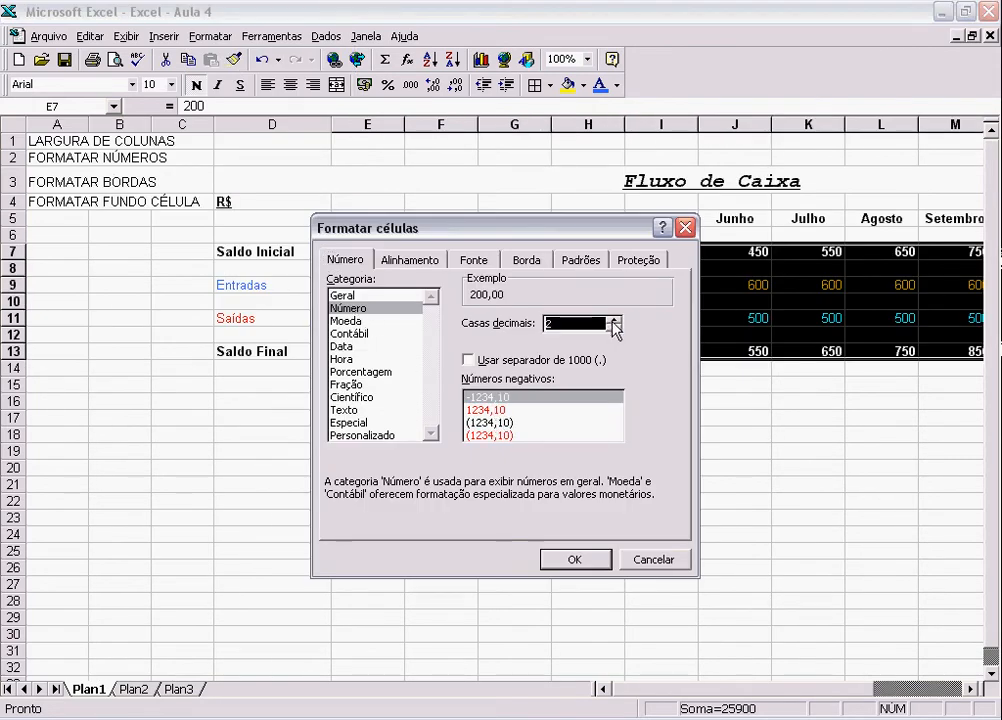
left_click(468, 359)
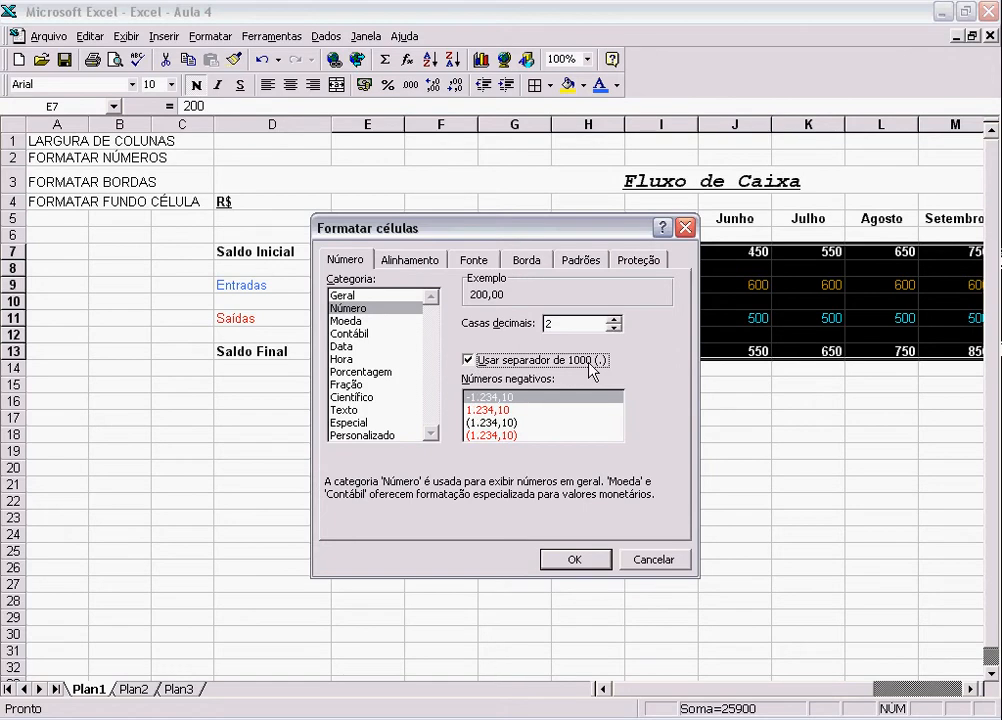
left_click(583, 562)
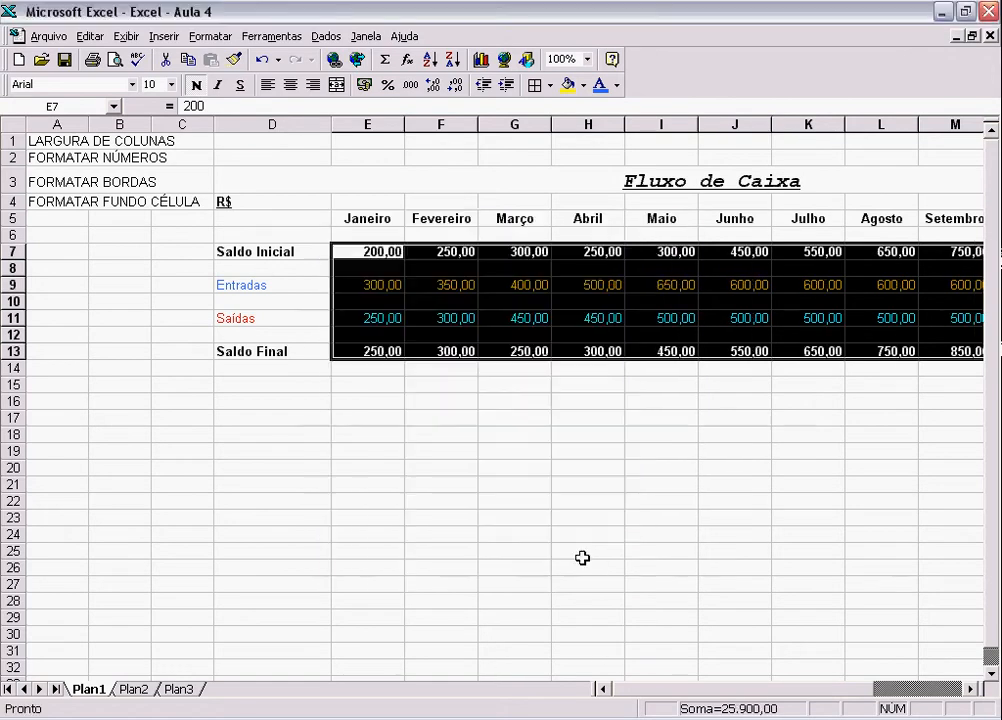
left_click(531, 443)
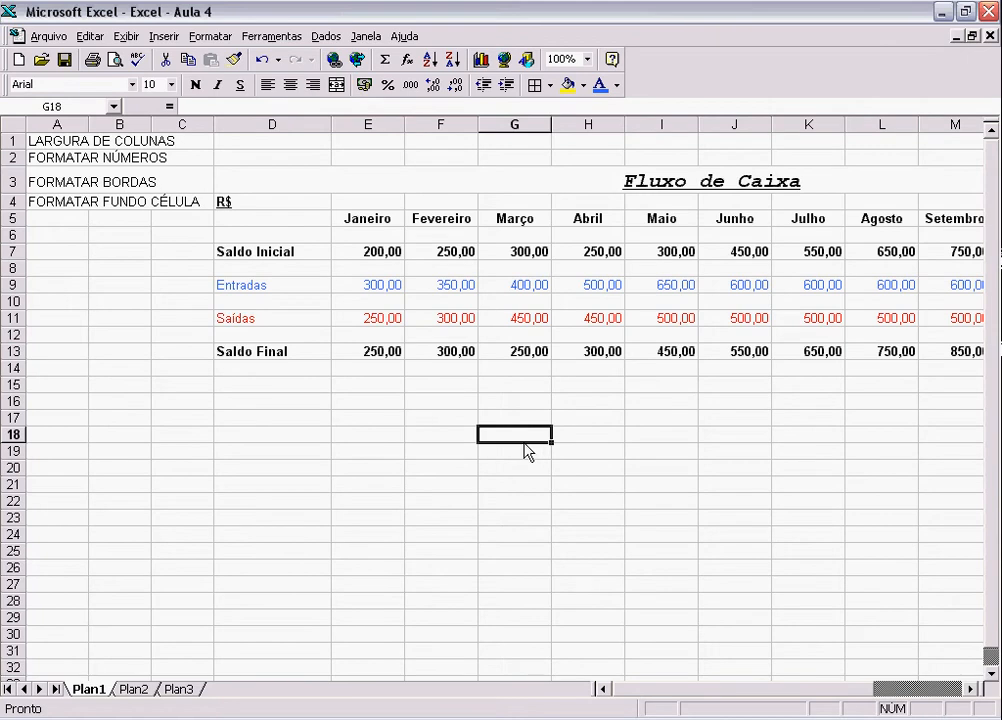
Use the cell format settings to add thin outline and inner vertical borders to the month headings in E5:P5
left_click(345, 218)
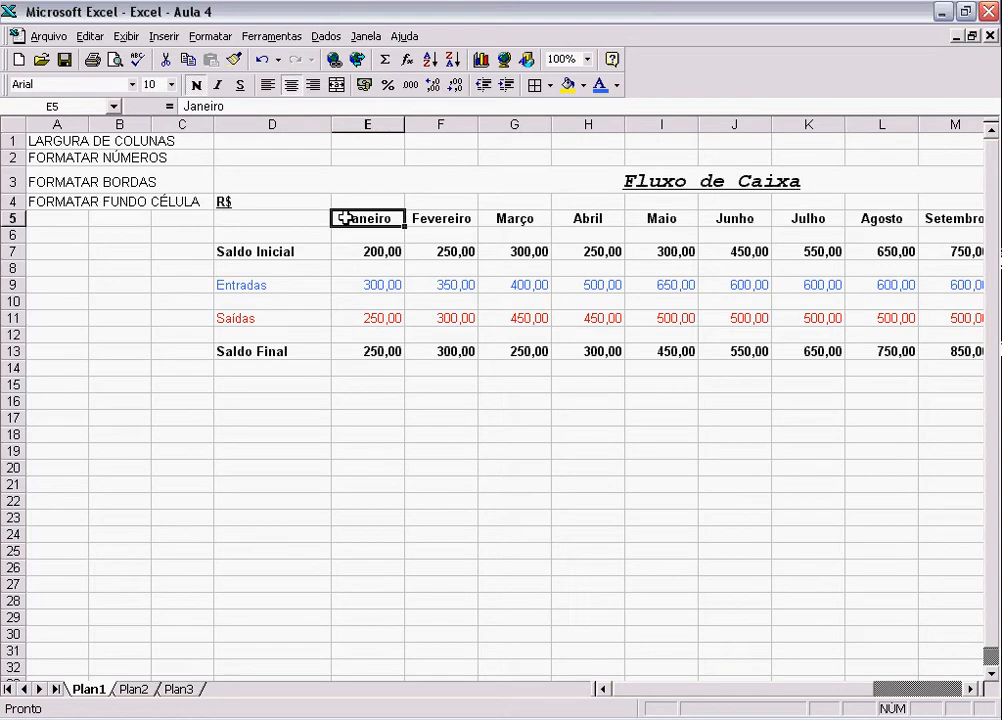
left_click_drag(352, 218, 863, 217)
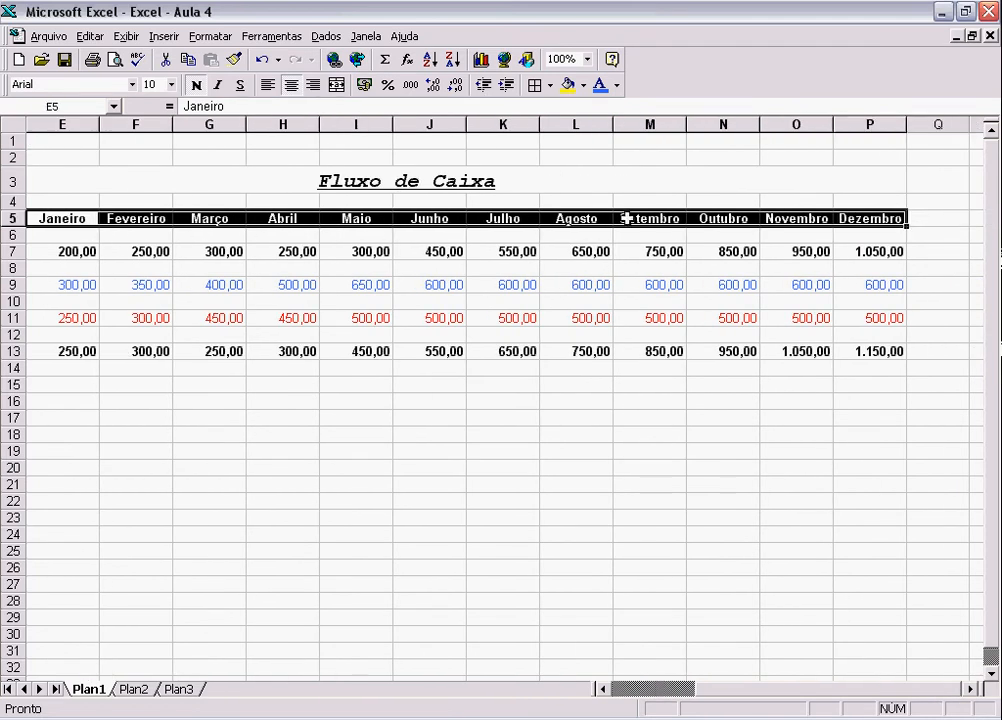
left_click(211, 37)
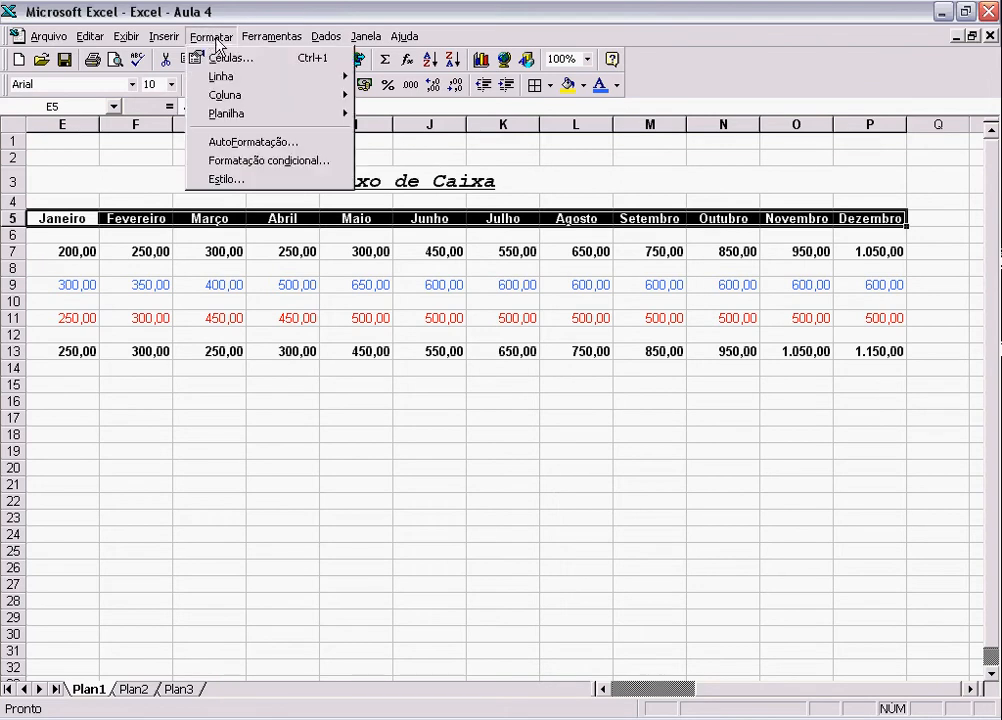
left_click(225, 58)
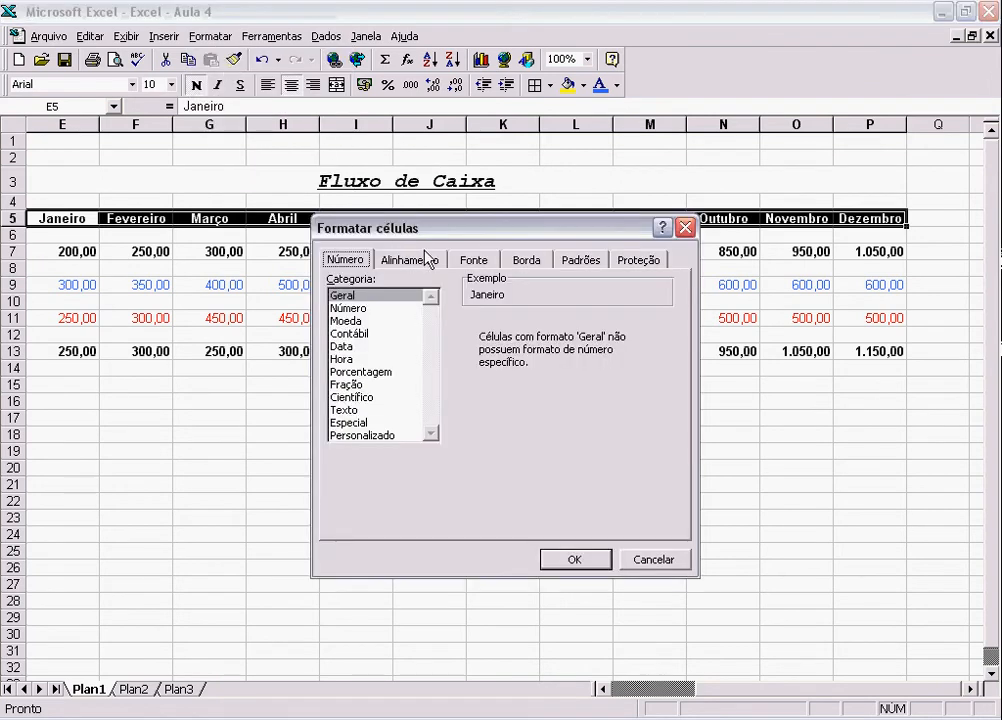
left_click(530, 261)
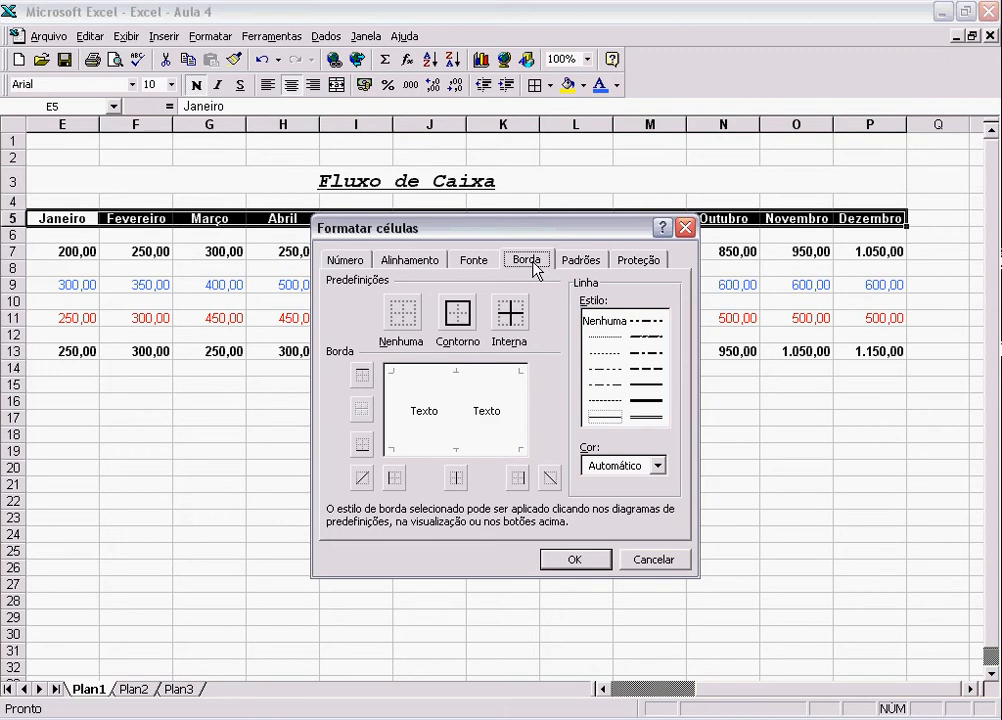
left_click(499, 386)
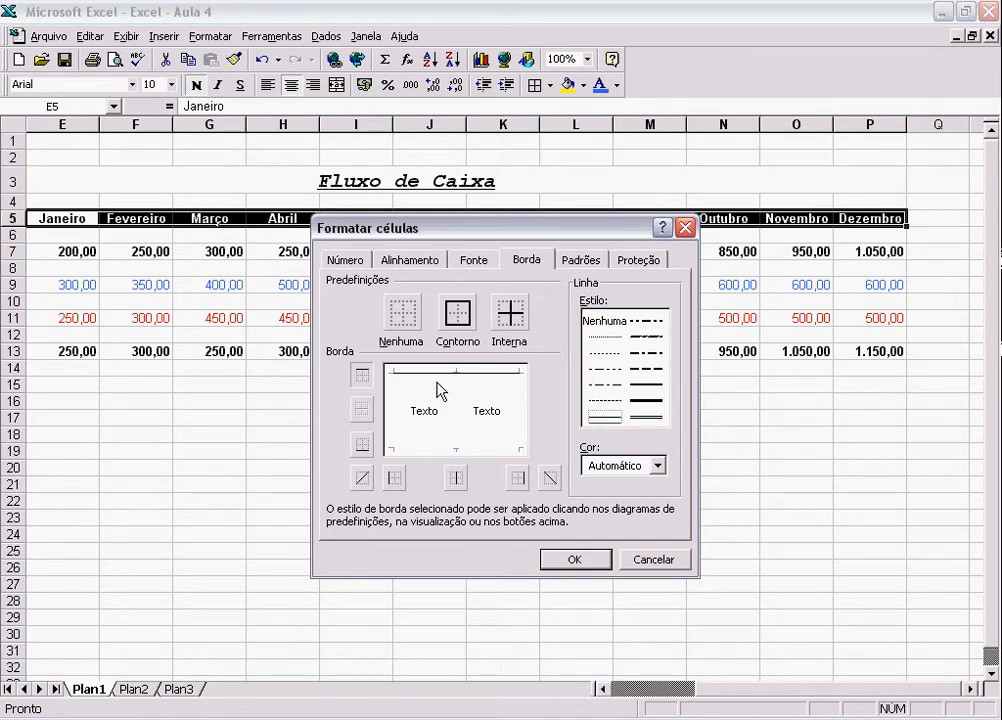
left_click(403, 414)
left_click(442, 450)
left_click(517, 418)
left_click(456, 408)
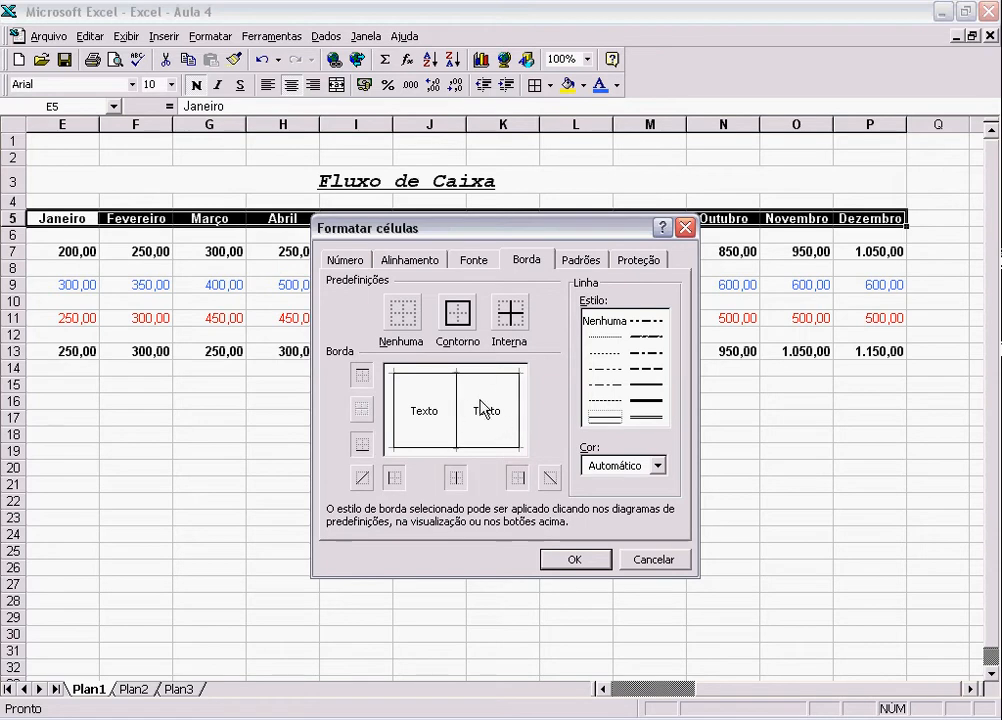
left_click(571, 562)
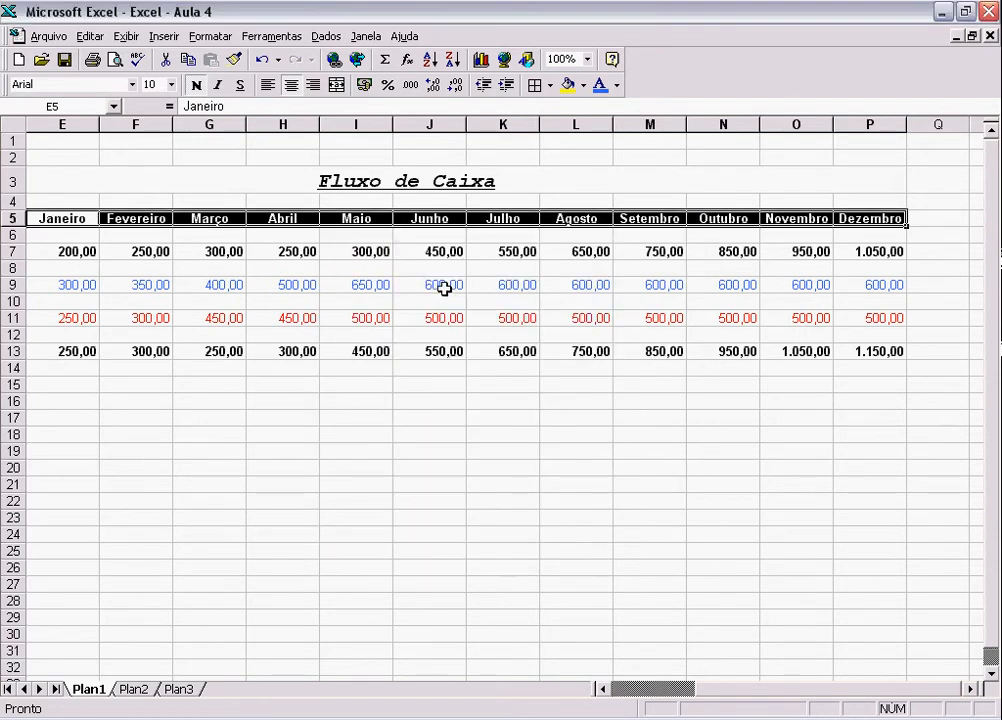
left_click(425, 251)
left_click(405, 219)
left_click_drag(34, 218, 863, 222)
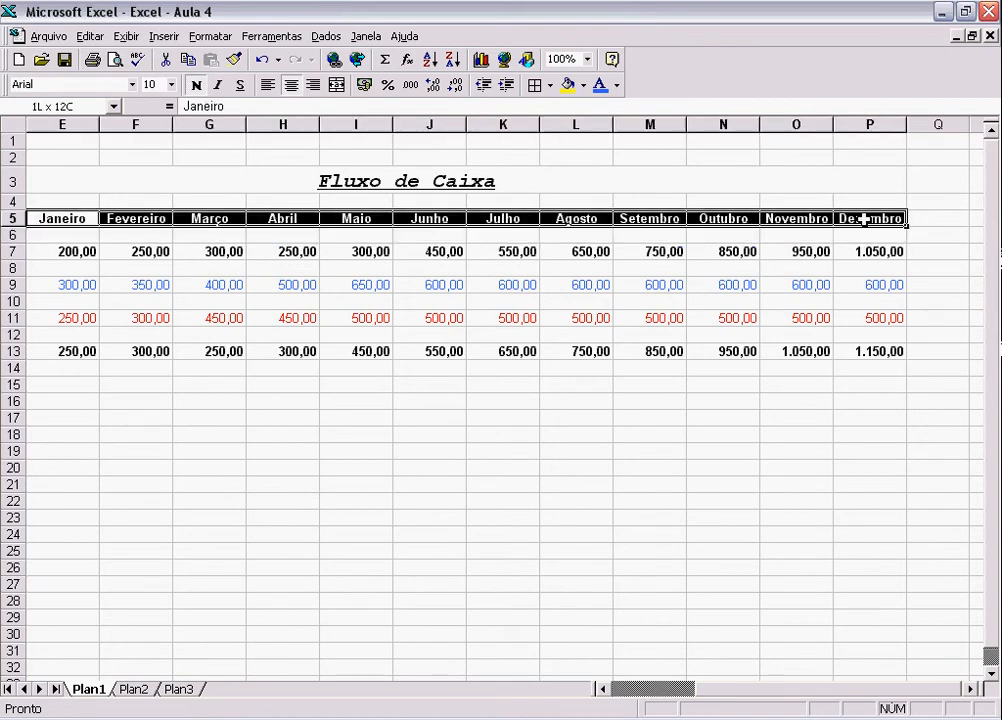
left_click(283, 234)
left_click(115, 234)
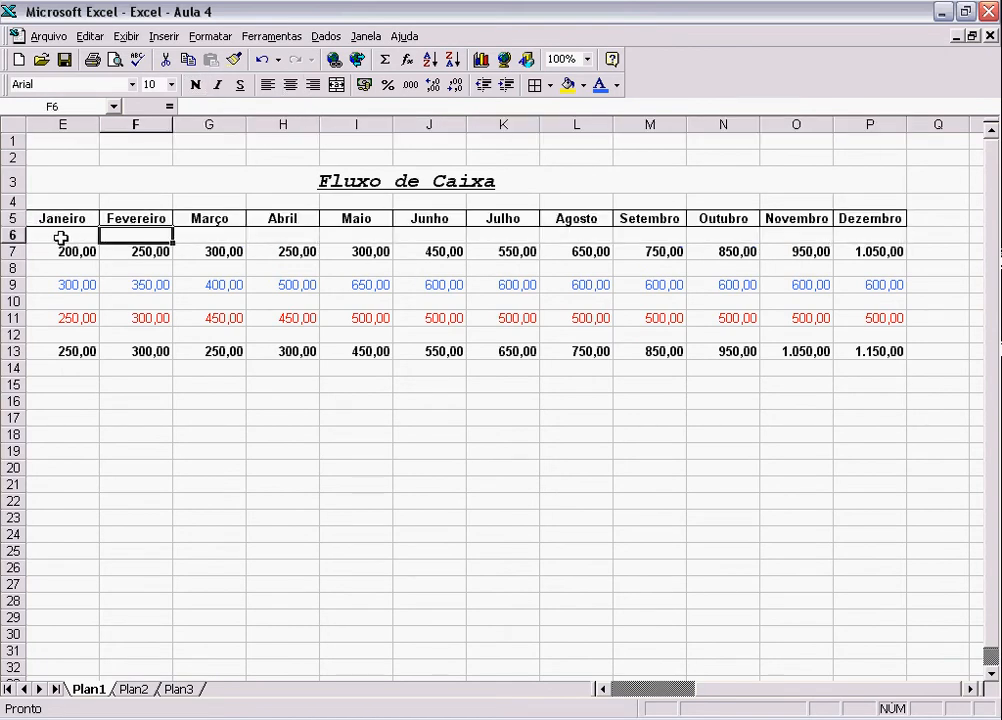
left_click(63, 234)
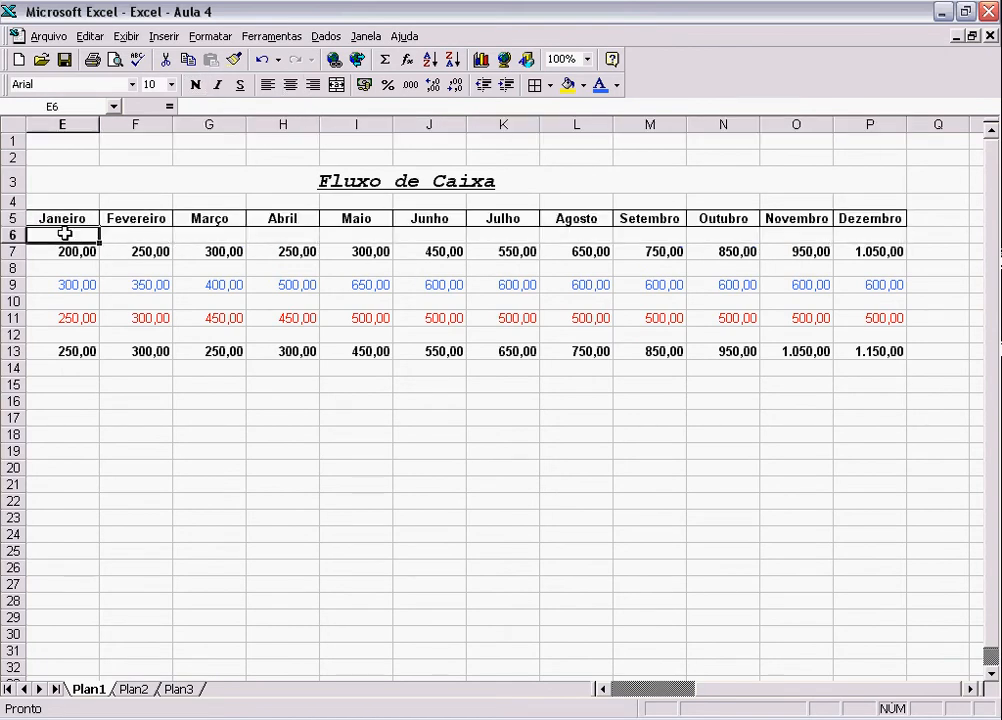
Undo the border formatting on the month headings
left_click(90, 37)
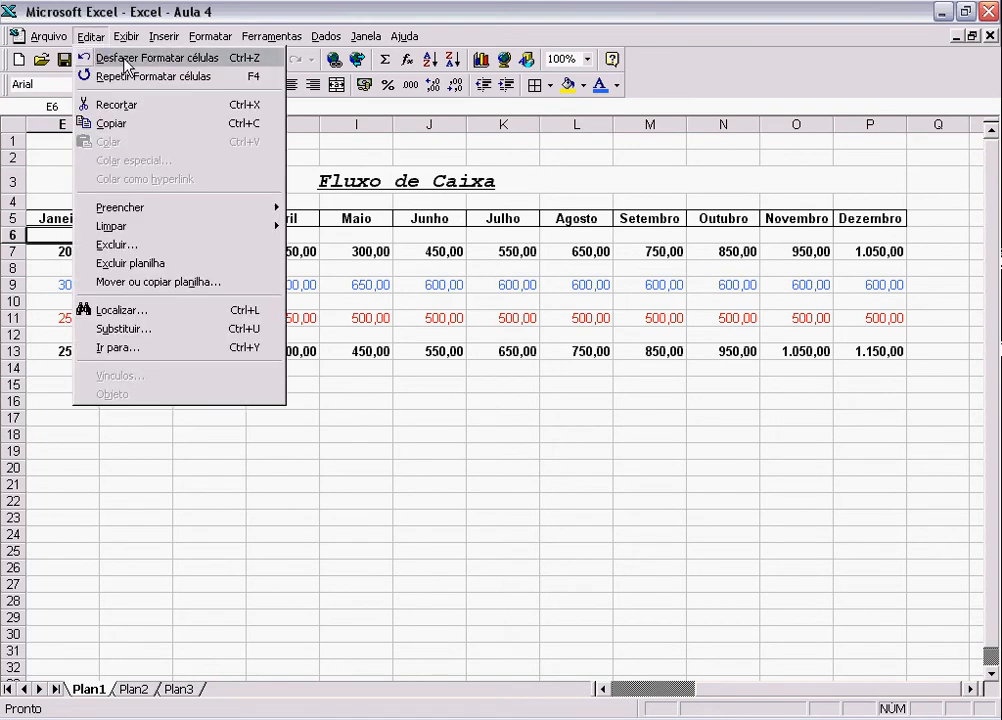
left_click(127, 58)
left_click(424, 318)
Apply the all-borders preset to the month headings Janeiro through Dezembro (E5:P5)
left_click(53, 216)
left_click_drag(53, 216, 876, 217)
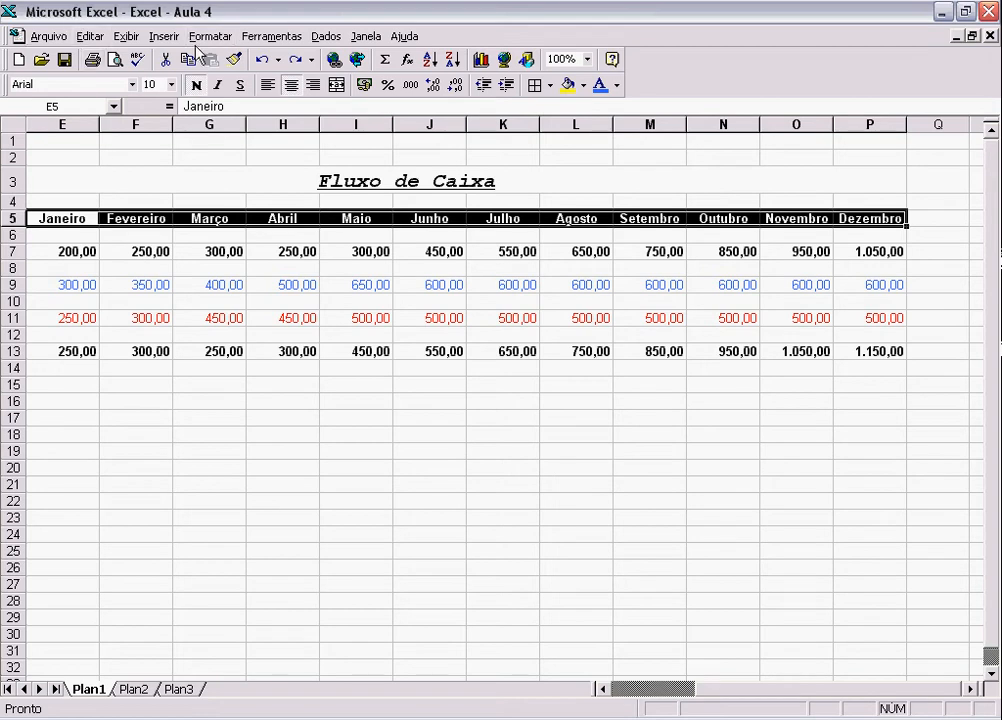
left_click(550, 88)
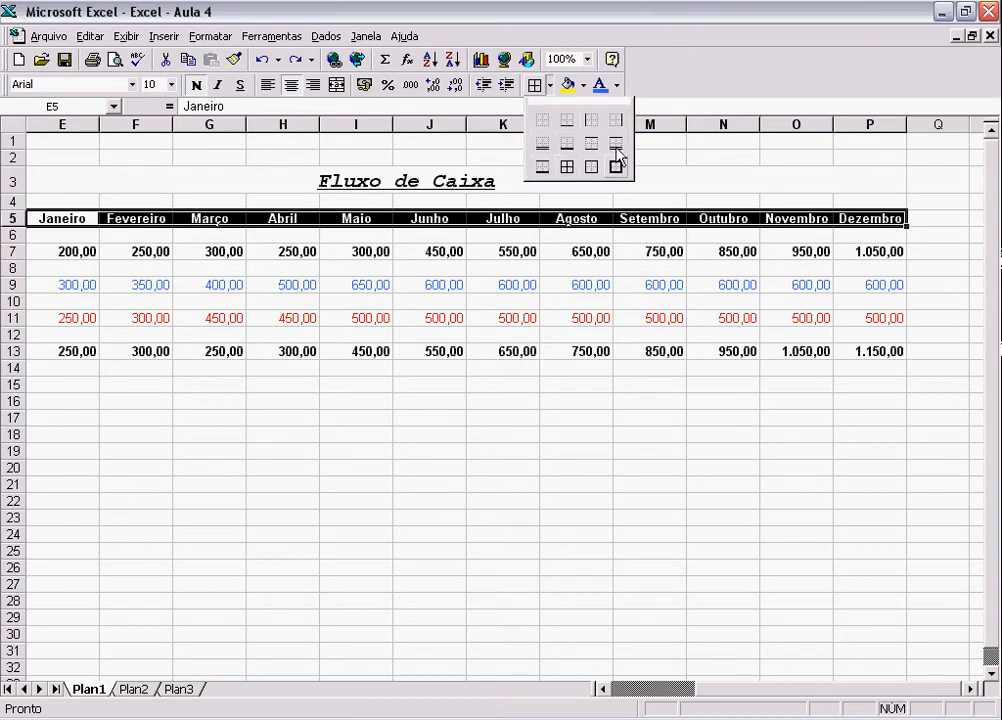
left_click(567, 168)
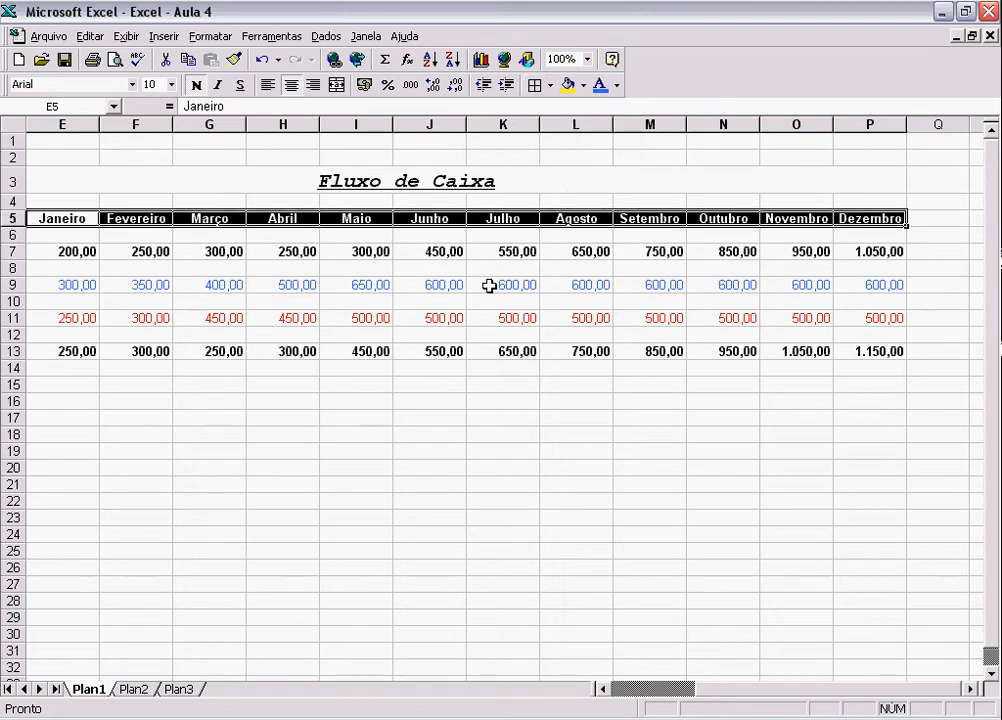
left_click(488, 284)
Fill the month heading cells E5:P5 with a light orange background
left_click_drag(50, 218, 877, 218)
left_click(583, 85)
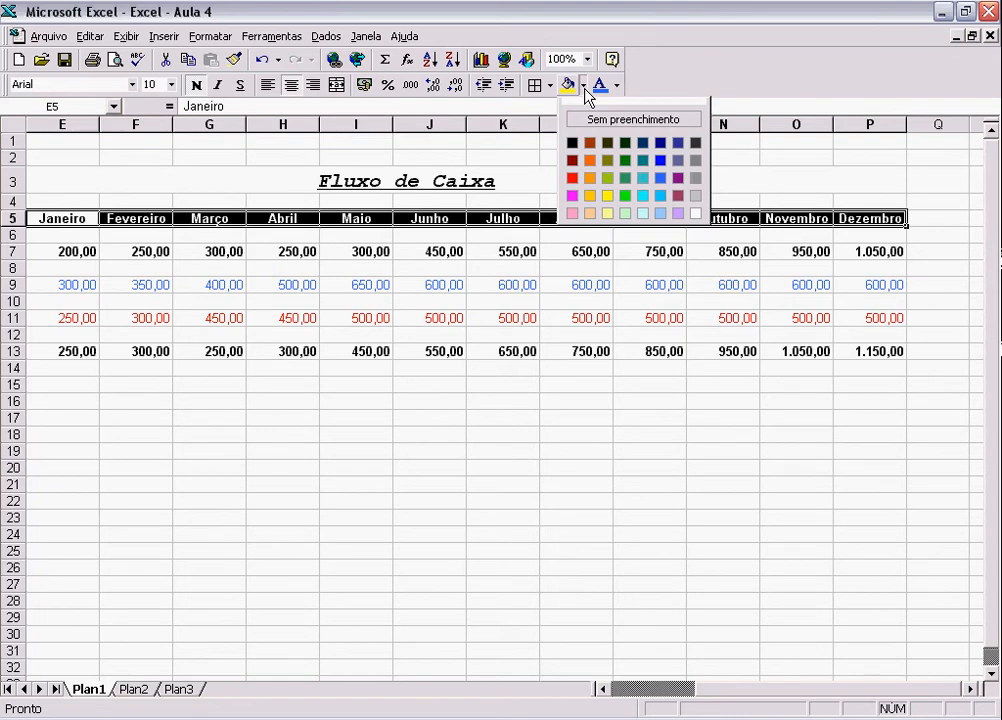
left_click(588, 215)
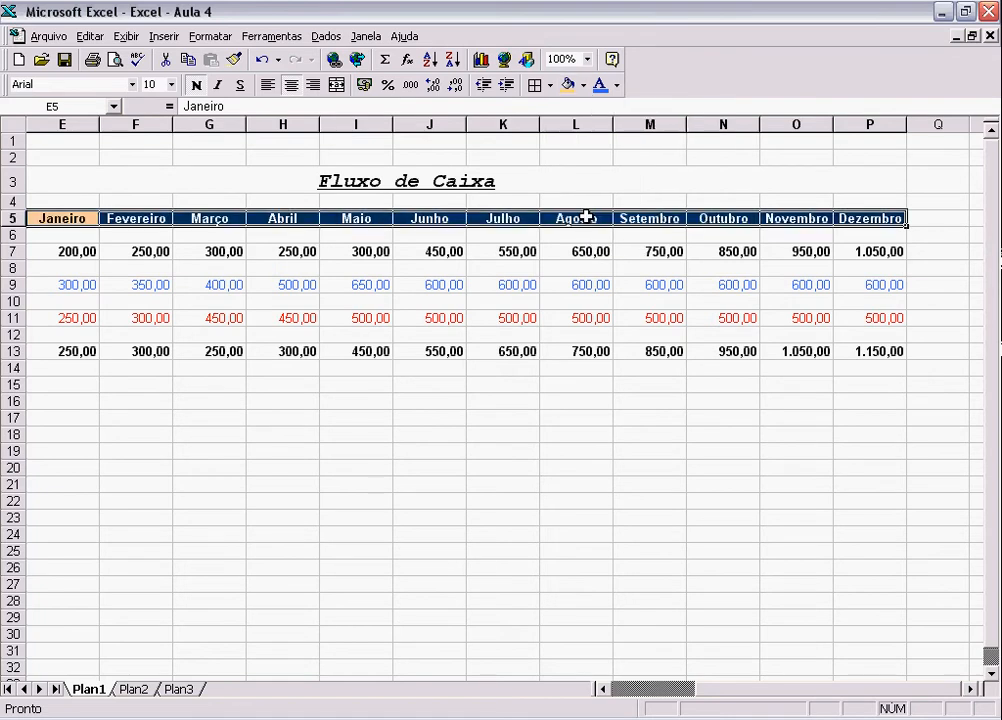
left_click(424, 285)
Review the borders and fill of the month headings along row 5, from Janeiro to Dezembro and back
left_click(43, 223)
key("Left")
key("Left")
key("Left")
key("Right")
key("Right")
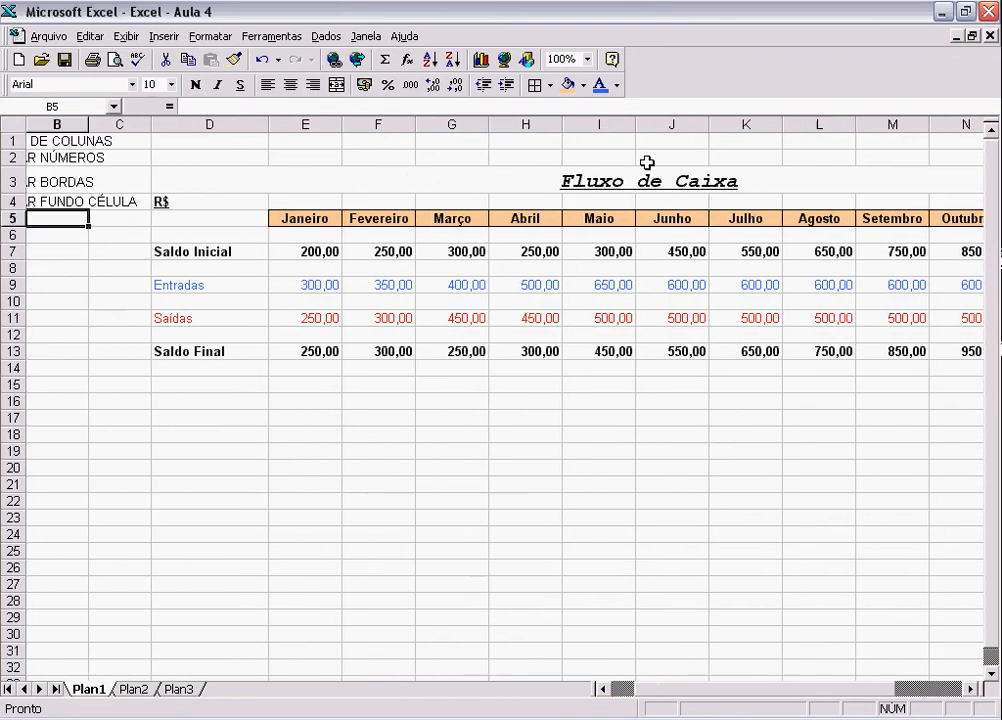
key("Right")
key("Right")
key("Right")
key("Right")
key("Right")
key("Right")
key("Right")
key("Right")
key("Right")
key("Right")
key("Right")
key("Right")
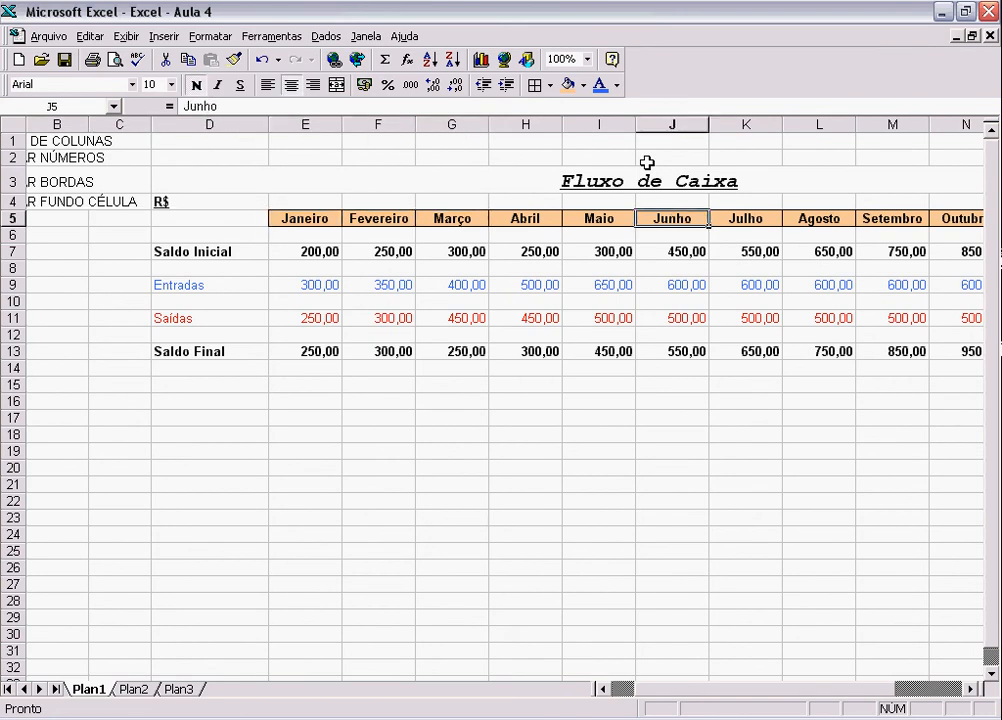
key("Left")
key("Left")
key("Left")
key("Left")
key("Left")
key("Left")
key("Left")
key("Left")
key("Left")
key("Left")
key("Left")
key("Left")
key("Left")
key("Left")
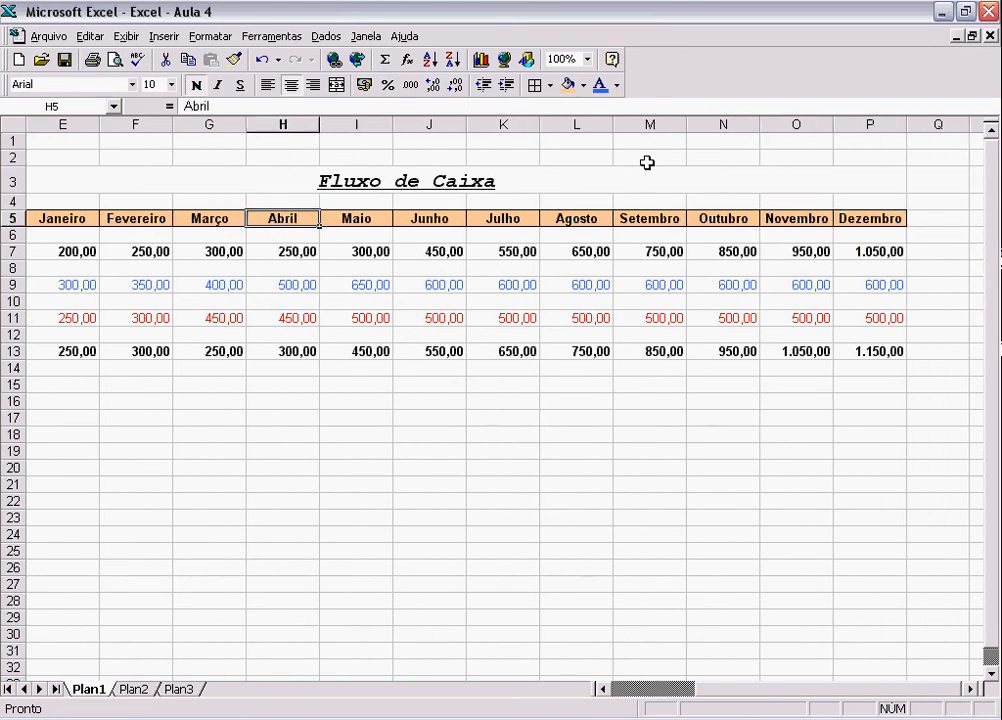
key("Right")
key("Right")
key("Right")
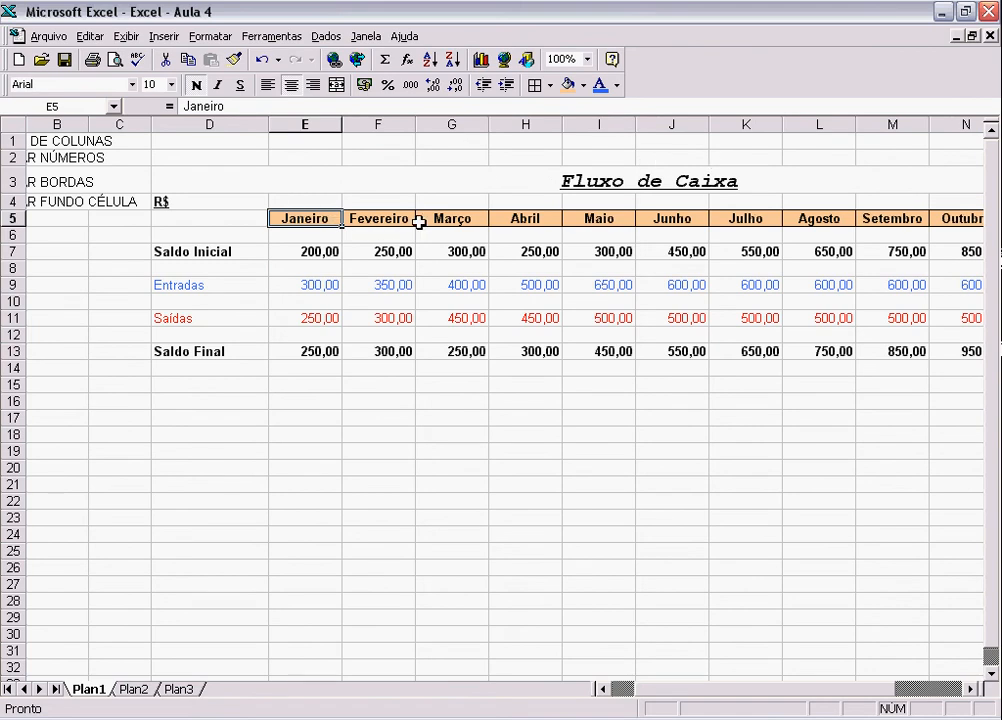
Review the cash flow values from Saldo Inicial down to Saldo Final, and along row 13 from Janeiro to Dezembro
key("Left")
key("Left")
key("Left")
key("Left")
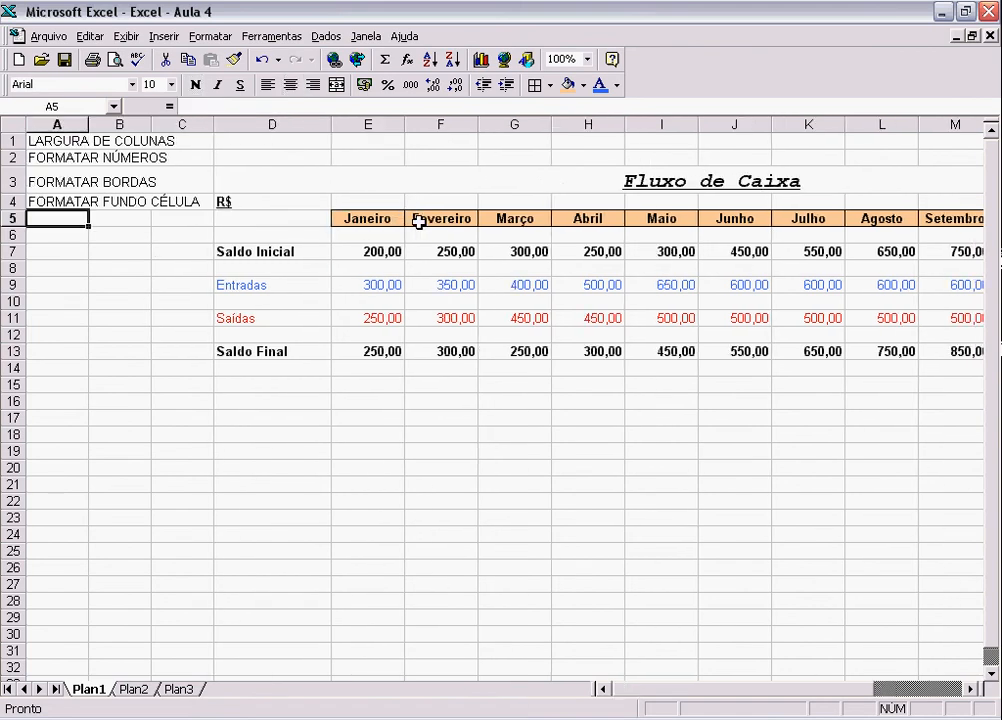
left_click(367, 253)
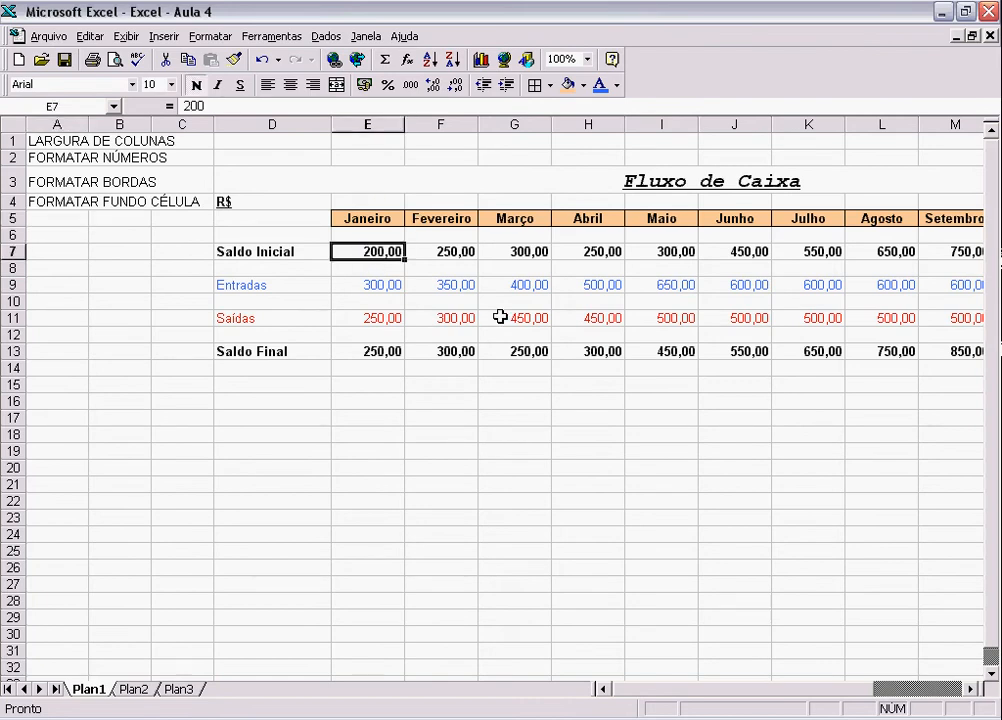
key("Down")
key("Down")
key("Down")
key("Down")
key("Down")
key("Down")
key("Right")
key("Right")
key("Right")
key("Right")
key("Right")
key("Right")
key("Right")
key("Right")
key("Right")
key("Right")
key("Right")
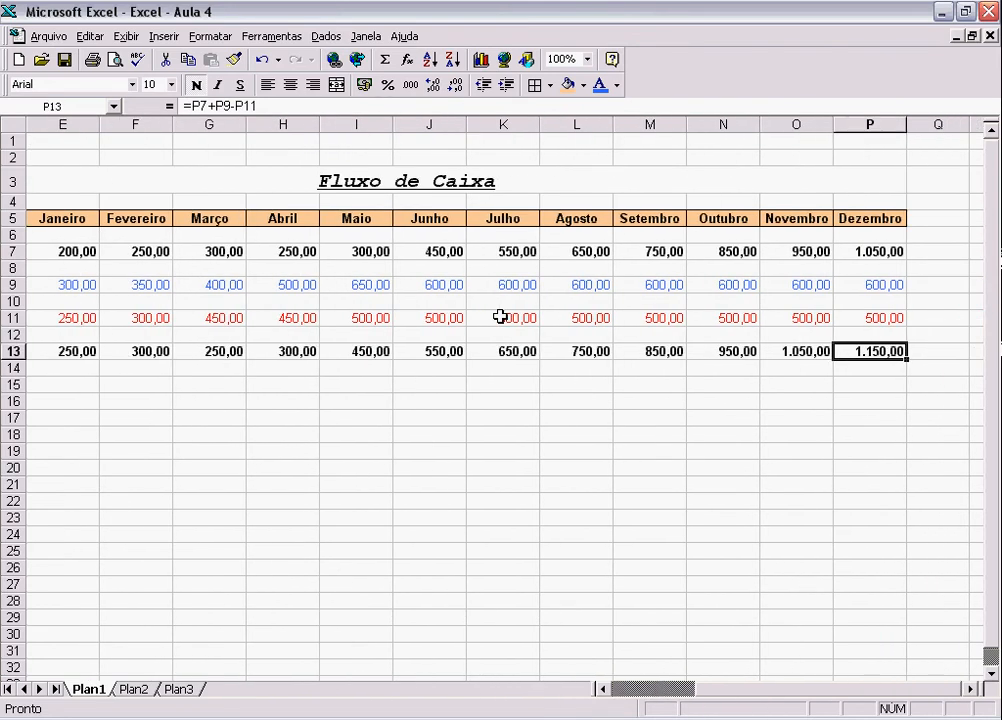
Compare the Saldo Inicial and Saldo Final cells for Dezembro and check the neighbouring month's Saldo Final
left_click(872, 252)
left_click(872, 352)
left_click(790, 352)
left_click(873, 362)
left_click(873, 352)
key("Left")
key("Left")
key("Left")
key("Left")
key("Left")
key("Home")
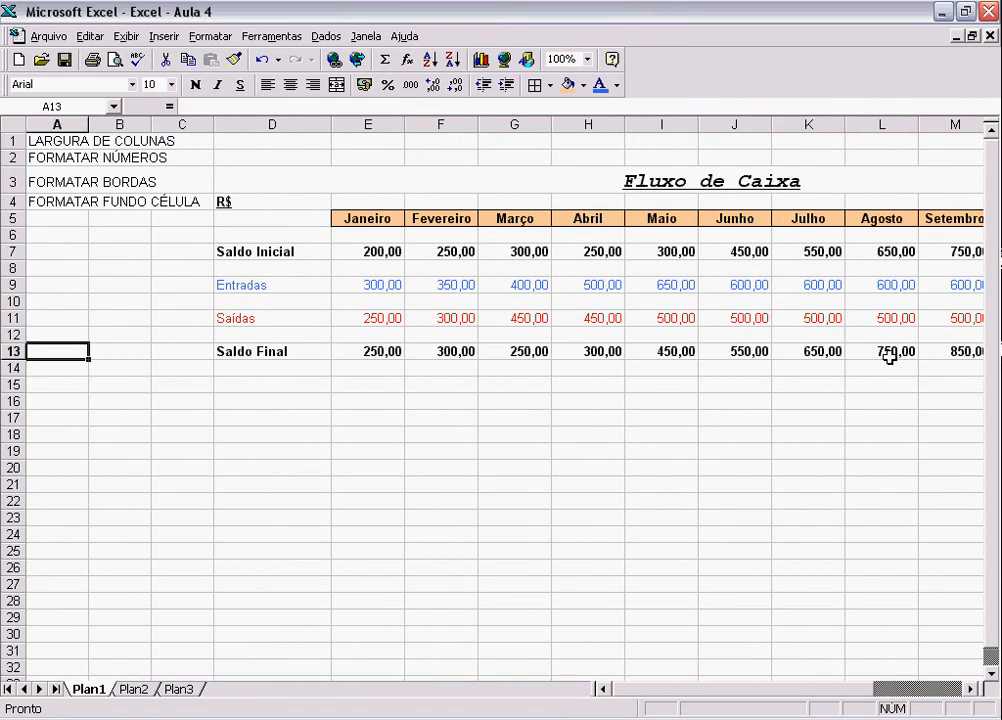
Enter the topic DESFAZER in cell A5, below FORMATAR FUNDO CÉLULA
left_click(58, 215)
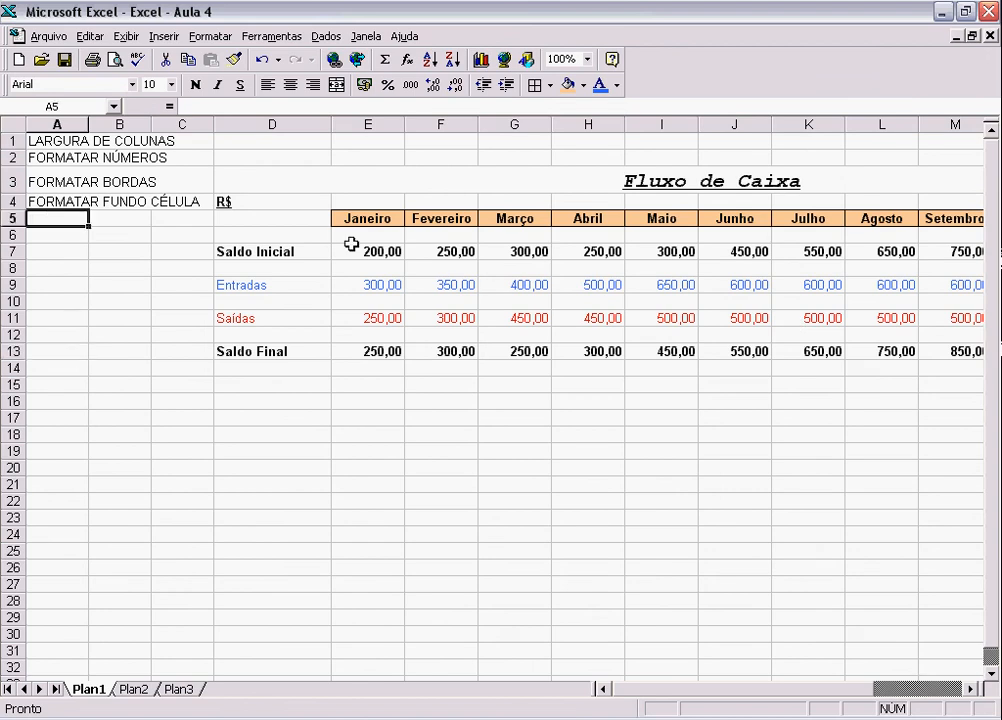
type("d")
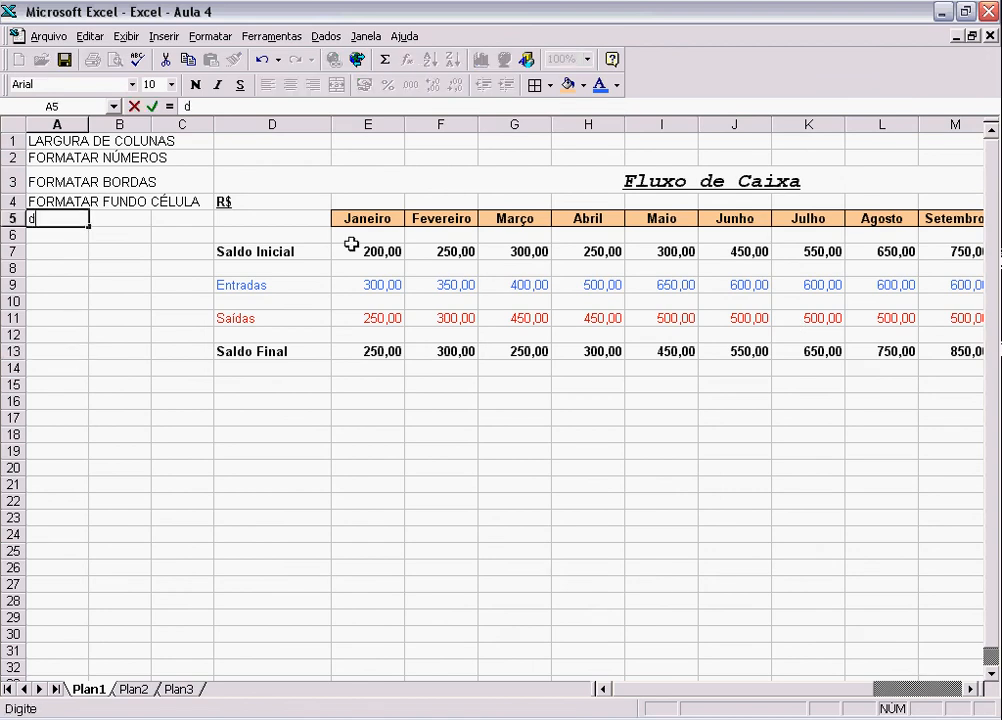
key("BackSpace")
key("Caps_Lock")
type("DESFAZER")
key("Return")
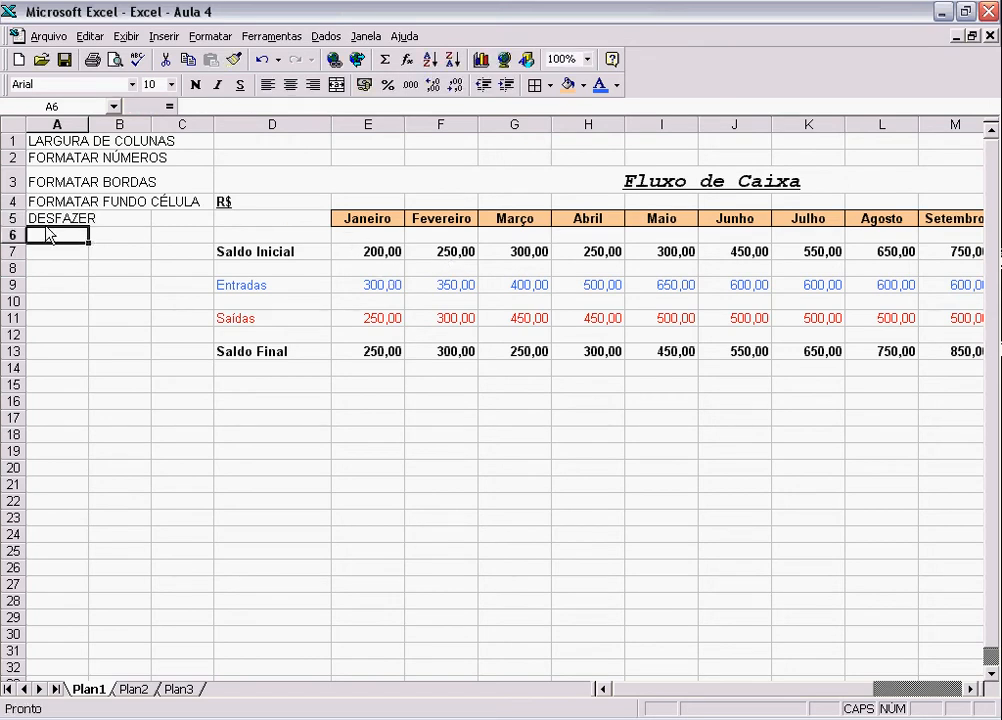
Undo the DESFAZER entry in cell A5 and redo it
left_click(44, 212)
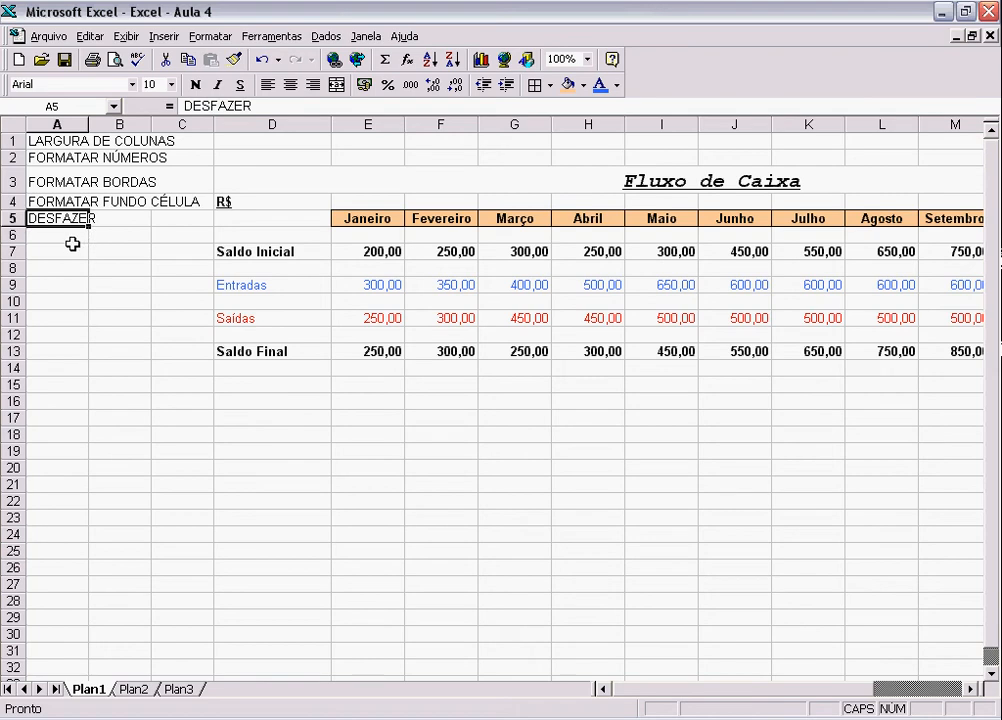
left_click(90, 36)
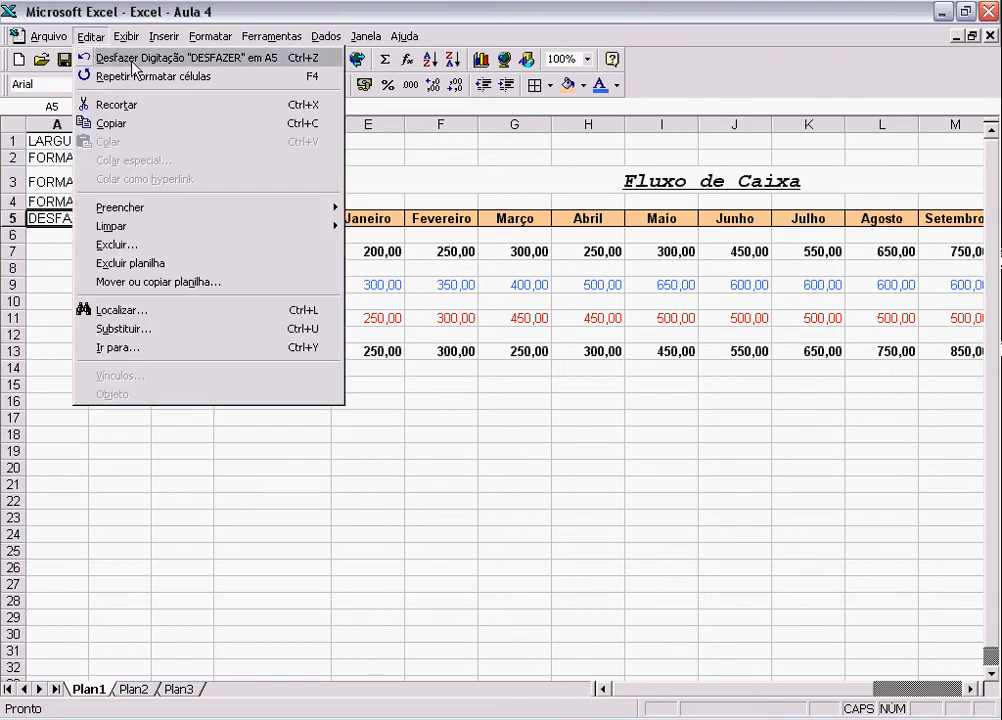
left_click(132, 60)
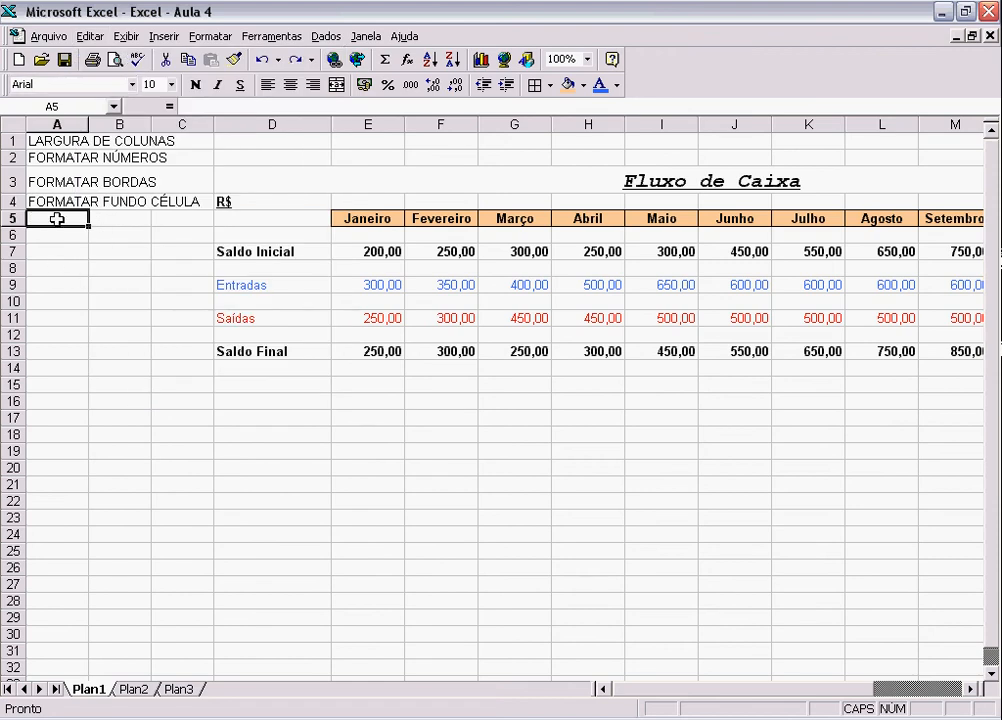
left_click(88, 36)
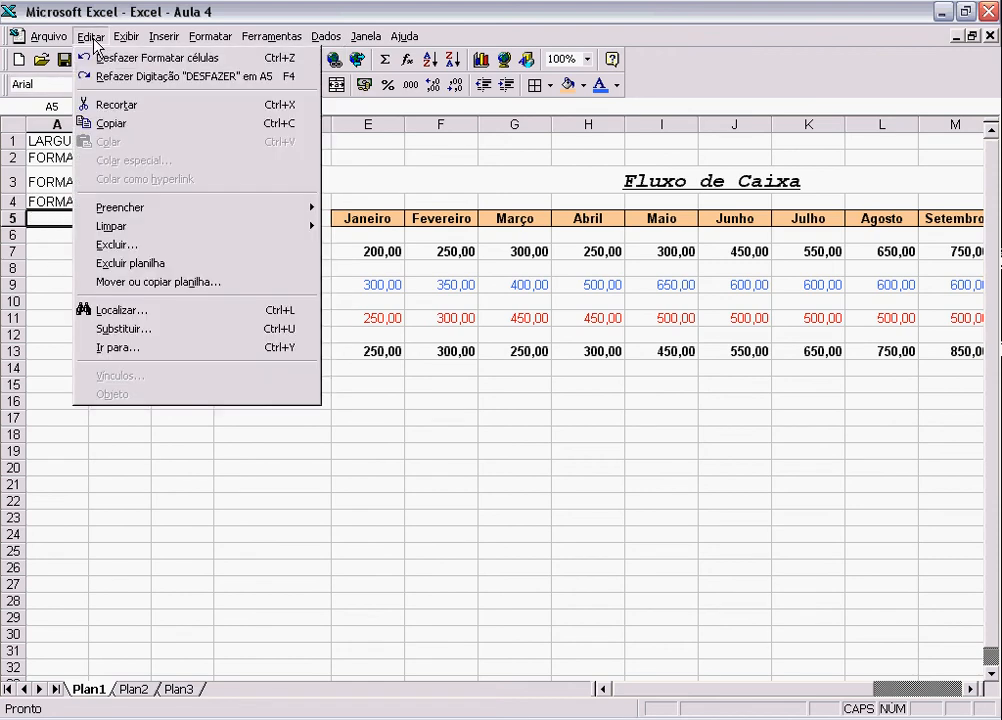
left_click(130, 77)
left_click(67, 266)
left_click(62, 236)
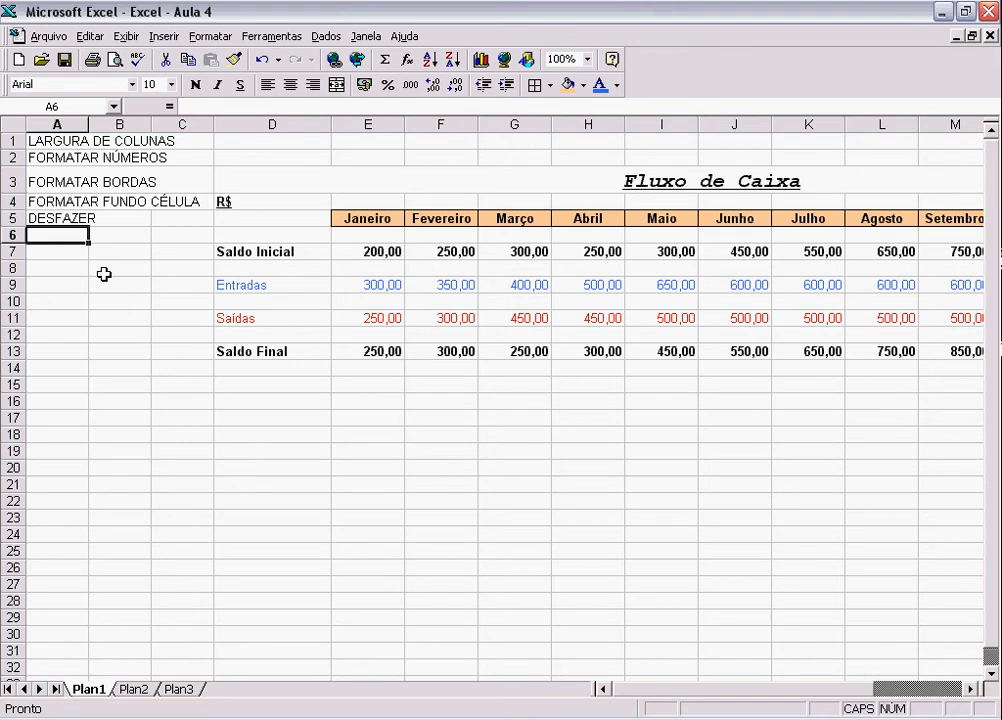
Undo the DESFAZER entry in A5 and the orange fill on the month headings
left_click(42, 218)
left_click(92, 37)
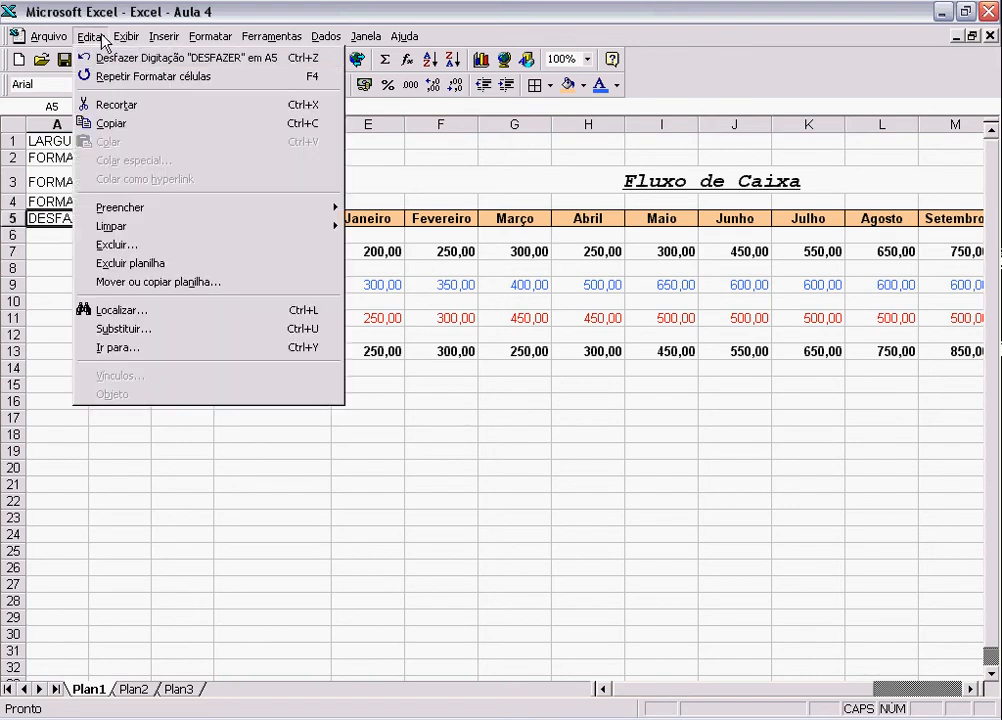
left_click(100, 58)
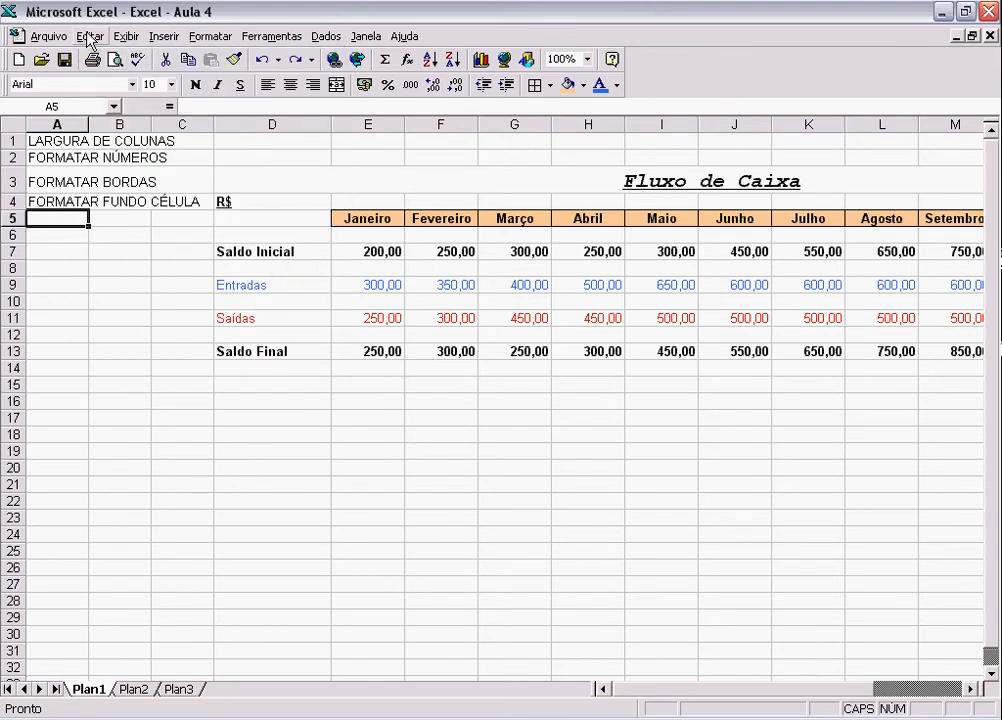
left_click(88, 38)
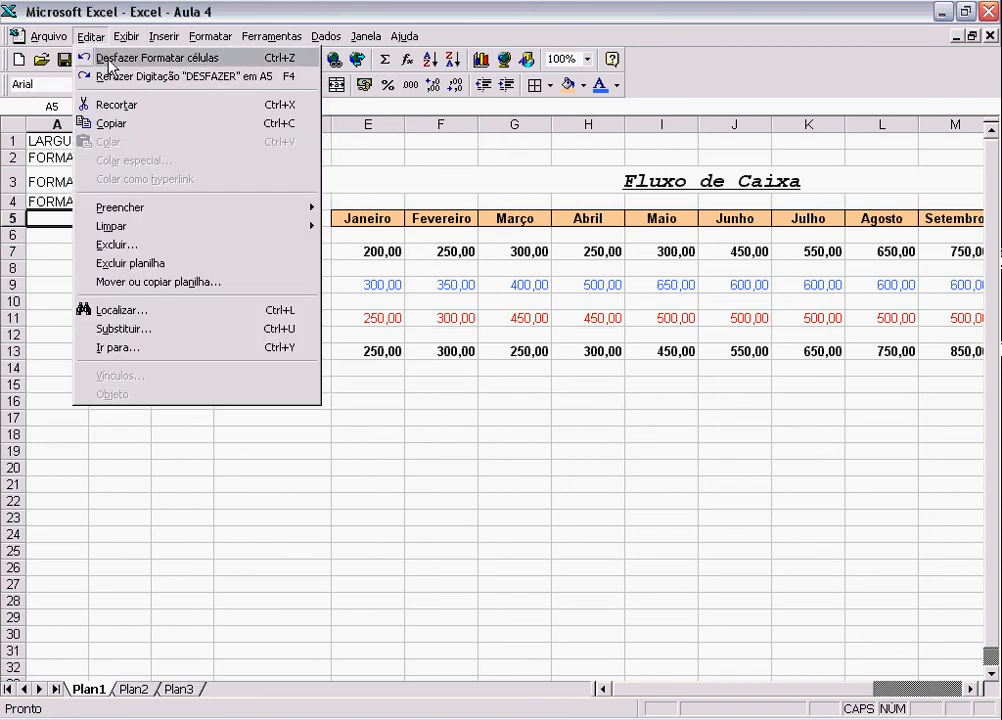
left_click(109, 58)
left_click(514, 366)
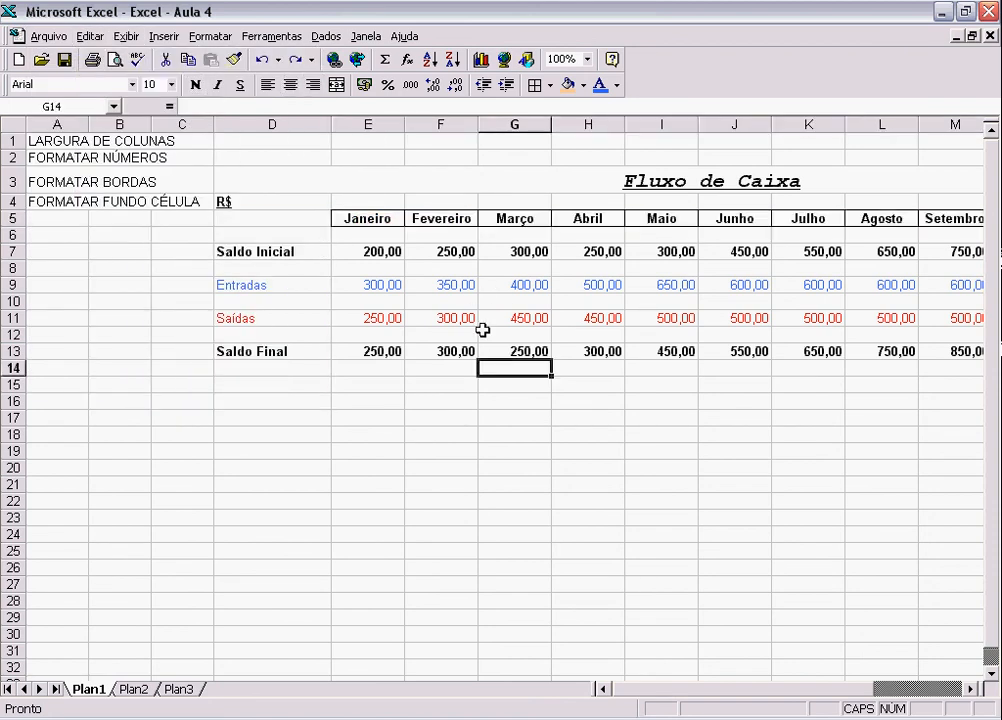
Redo the orange fill on the month headings and the DESFAZER entry in A5
left_click(362, 216)
left_click(88, 36)
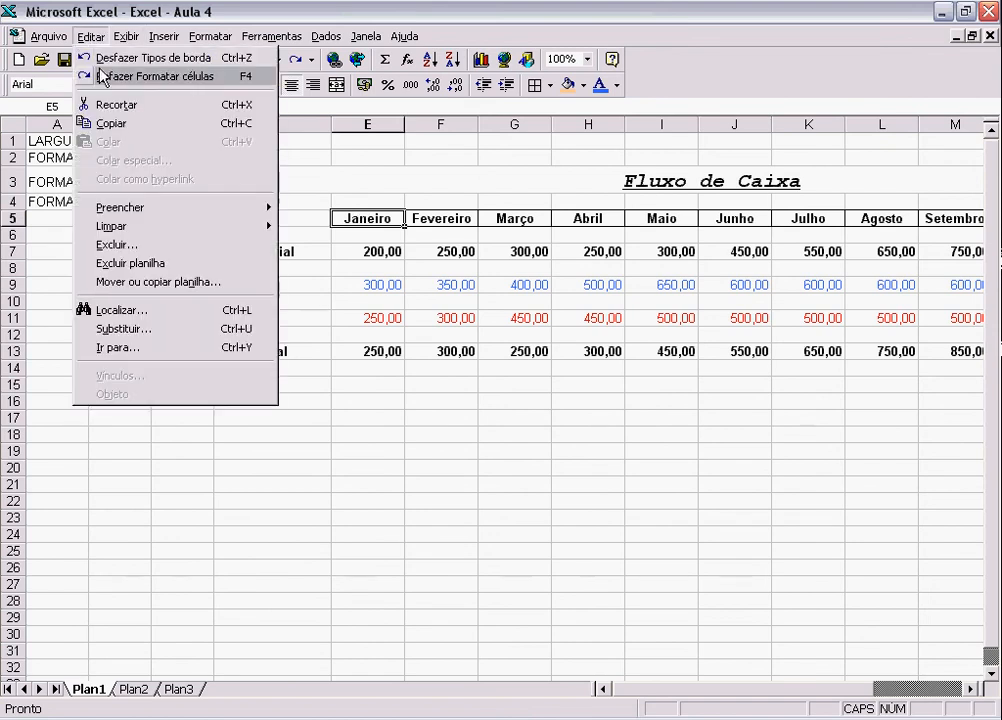
left_click(120, 78)
left_click(514, 434)
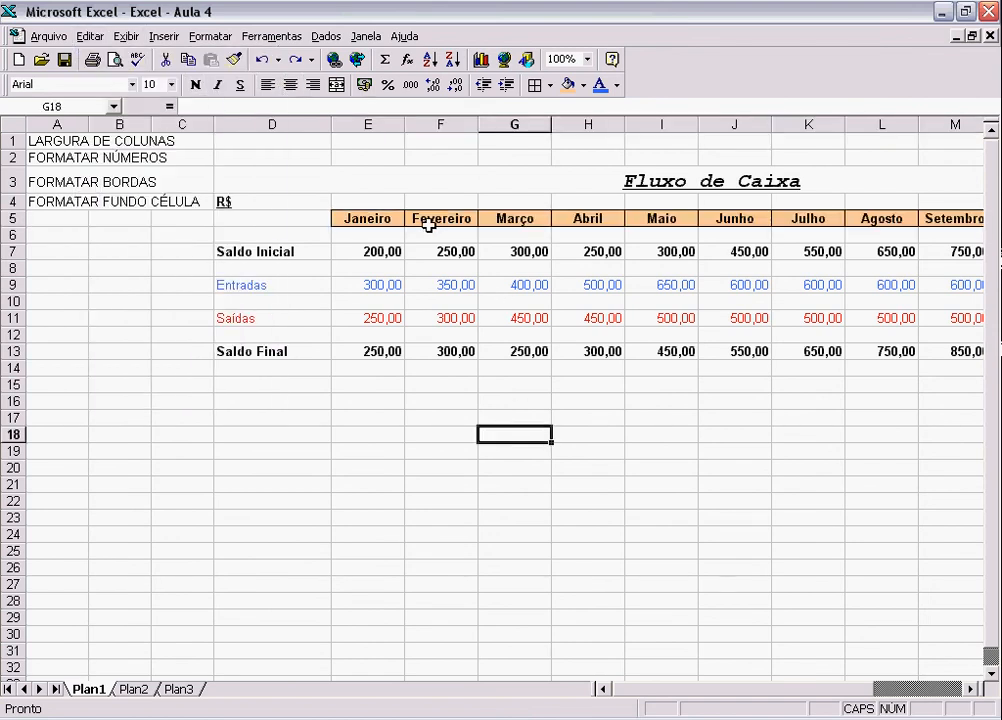
left_click(90, 36)
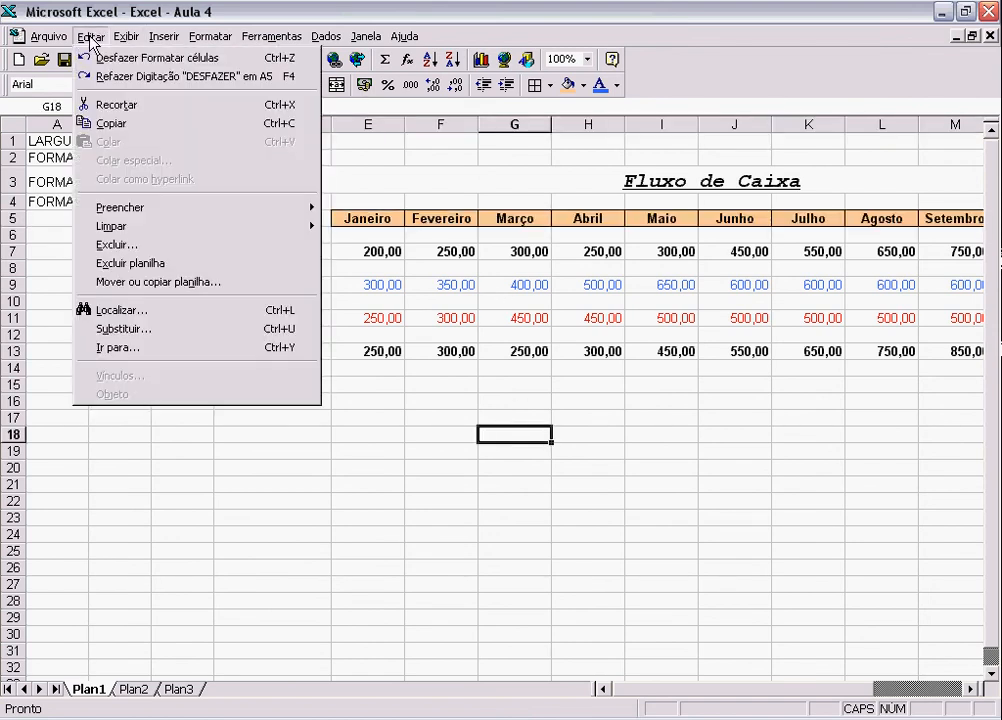
left_click(122, 78)
left_click(62, 235)
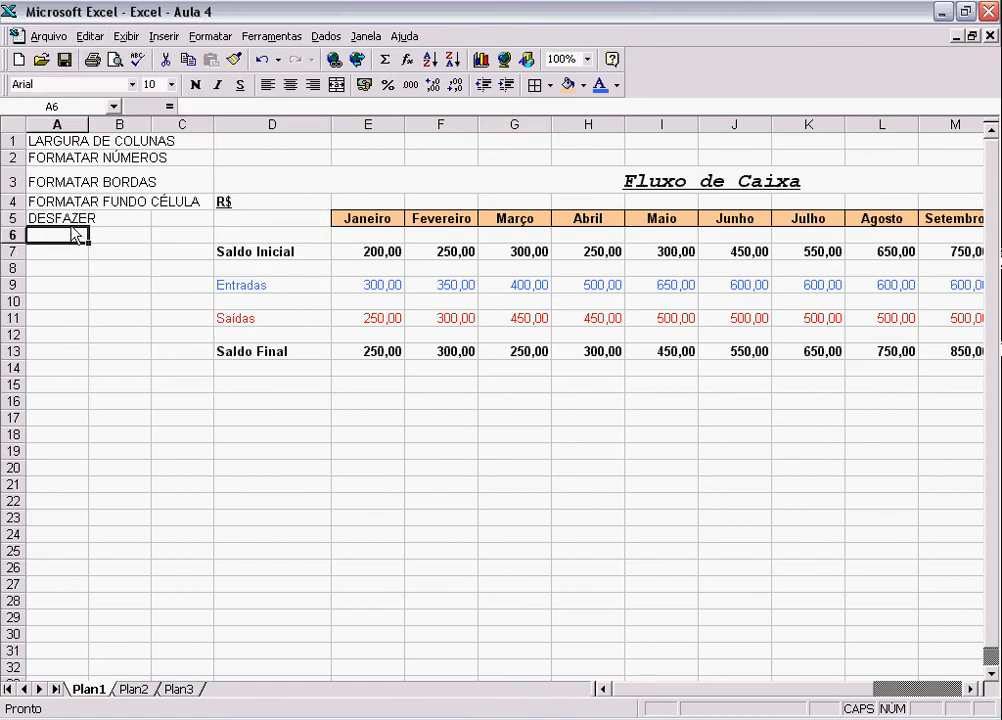
Extend the text in cell A5 to DESFAZER / REFAZER
left_click(38, 218)
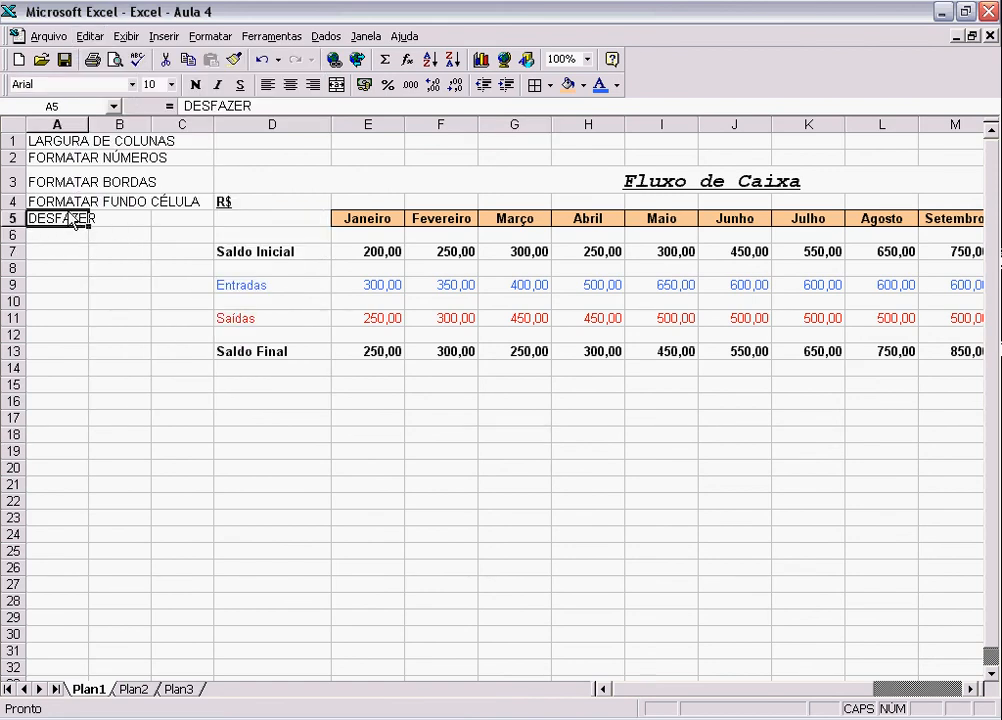
left_click(258, 106)
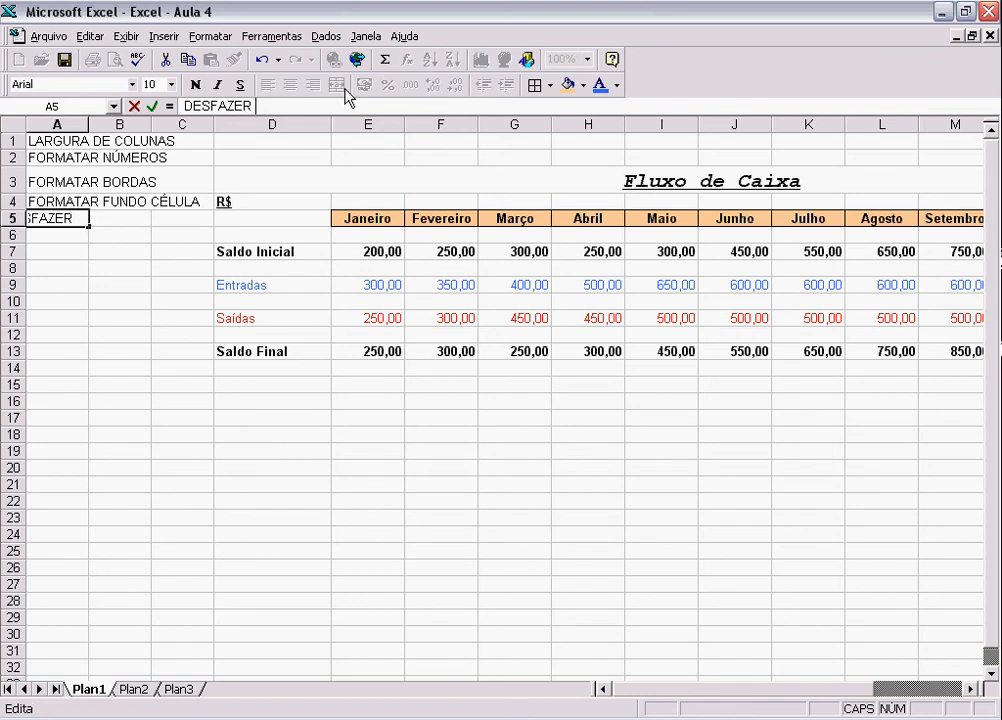
type("/ REFAZER")
key("Return")
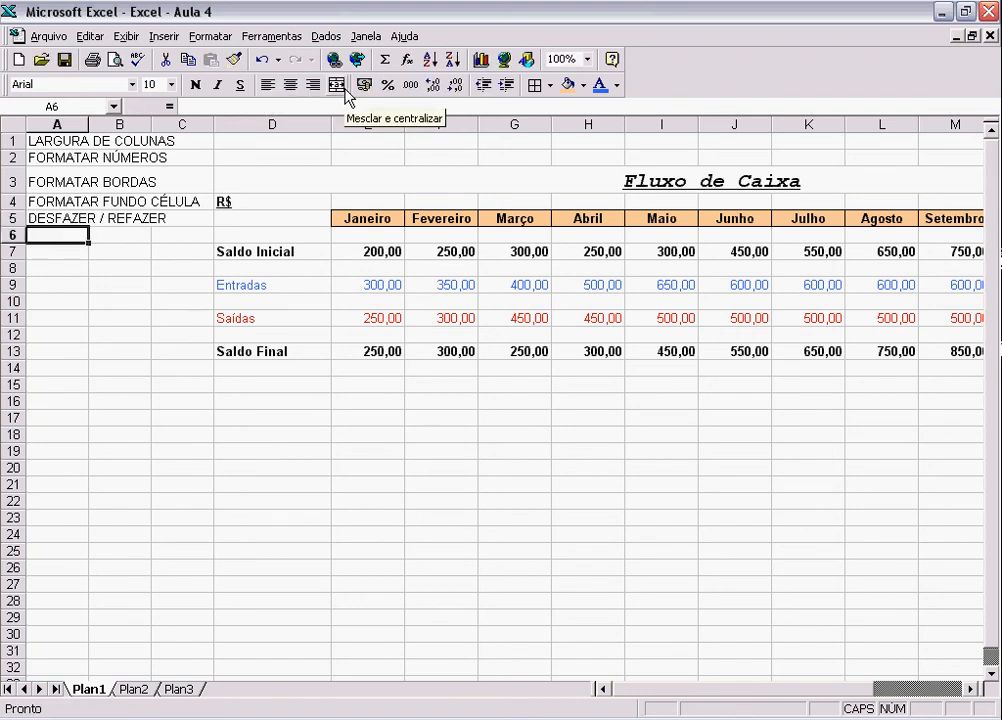
Apply the all-borders preset to the merged Fluxo de Caixa title cell in row 3
left_click(369, 183)
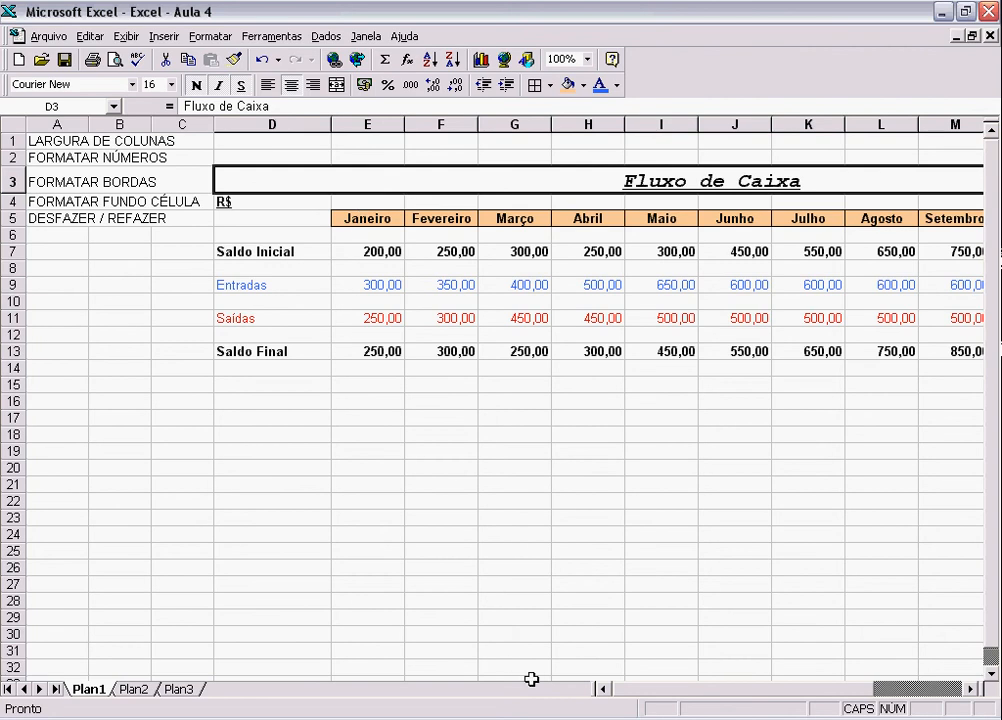
left_click(459, 204)
left_click(565, 184)
left_click(970, 688)
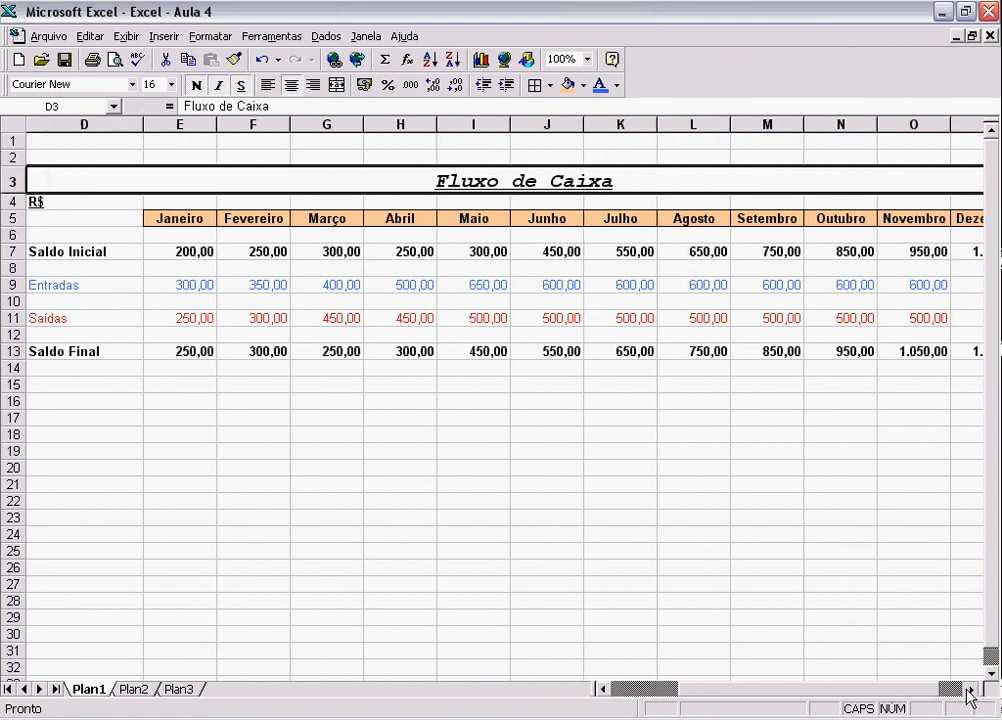
left_click(602, 688)
left_click(602, 690)
left_click(602, 690)
left_click(602, 690)
left_click(602, 690)
left_click(602, 690)
left_click(602, 690)
left_click(602, 690)
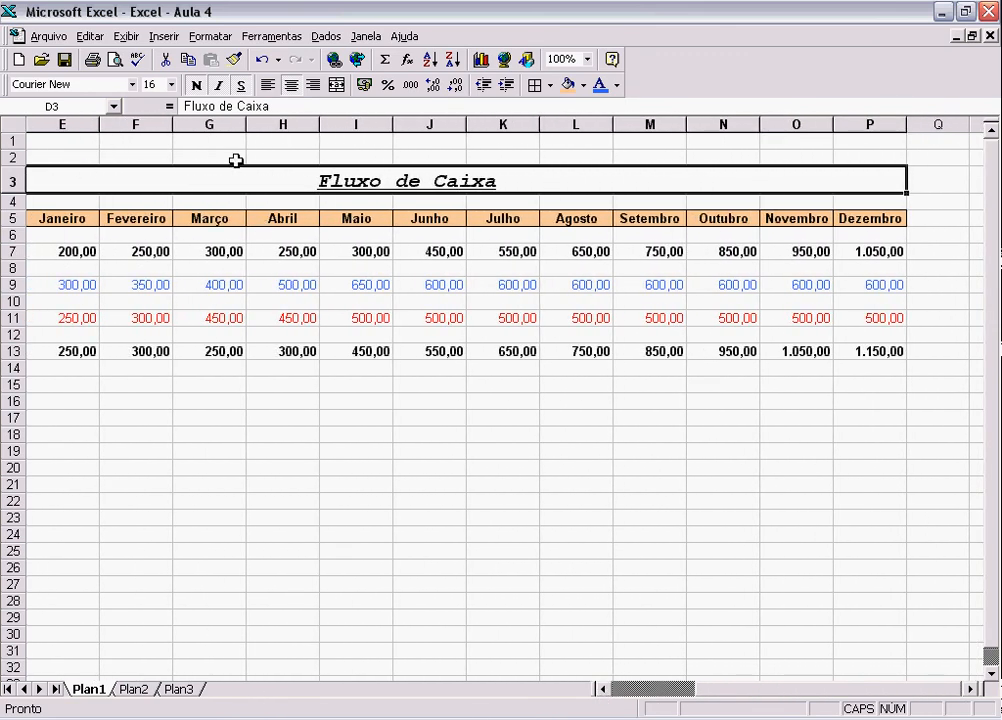
left_click(550, 86)
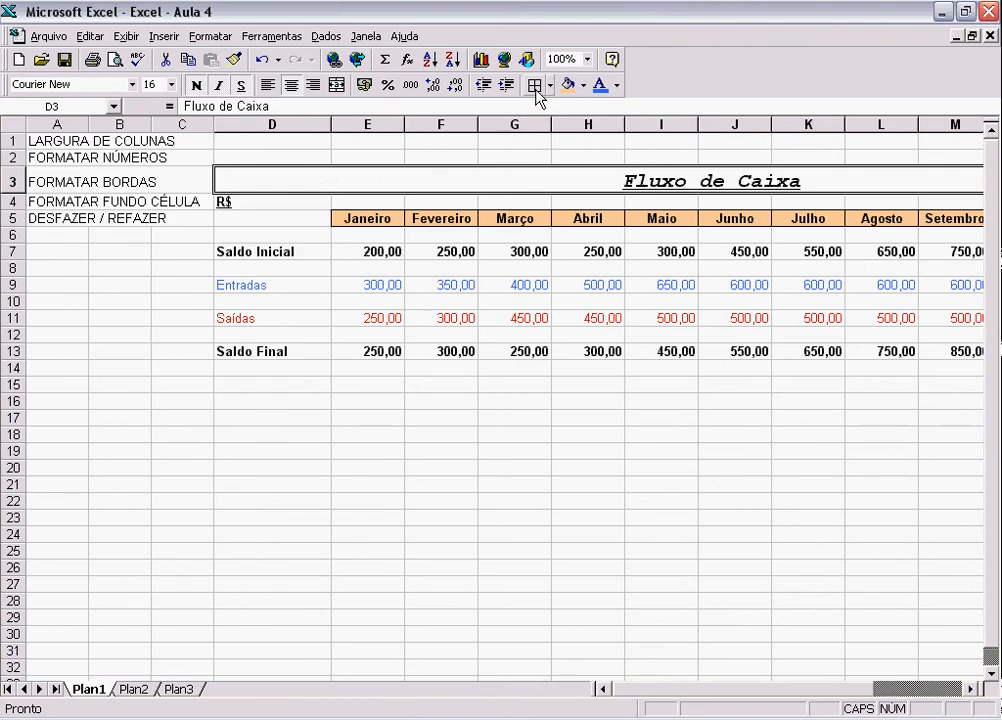
left_click(503, 482)
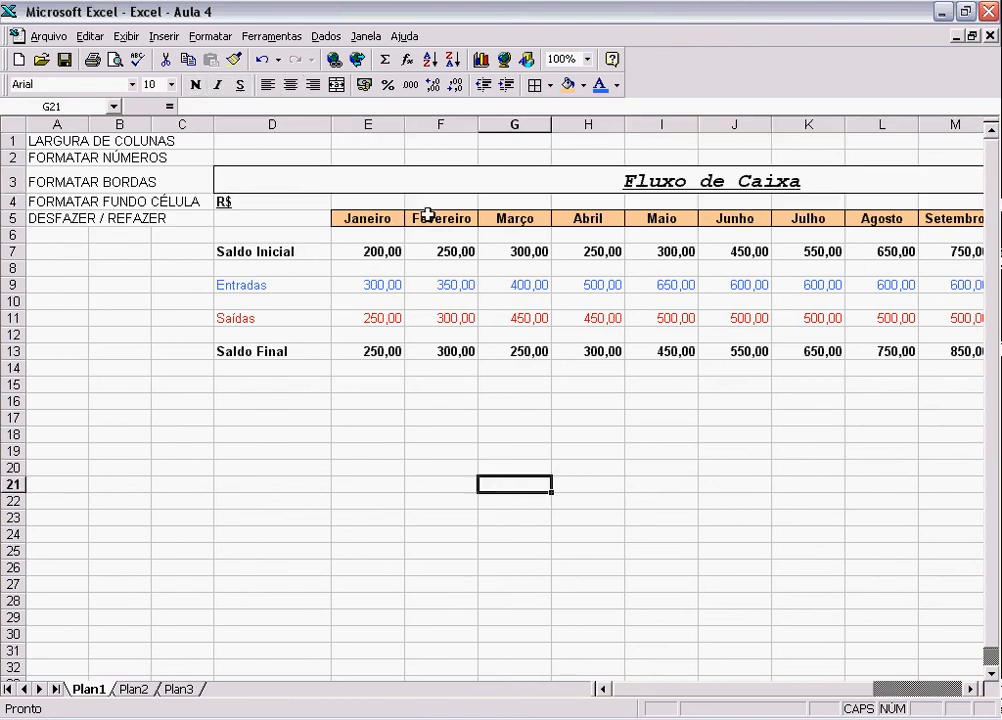
Fill the merged Fluxo de Caixa title cell in row 3 with a light green background
left_click(316, 176)
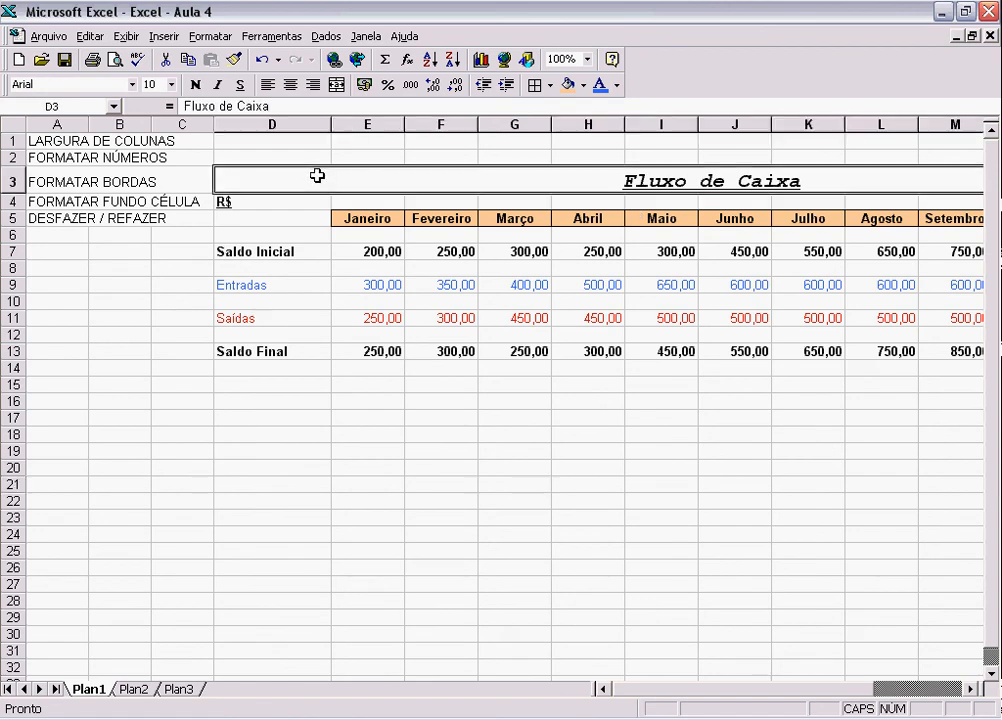
left_click(583, 87)
left_click(625, 214)
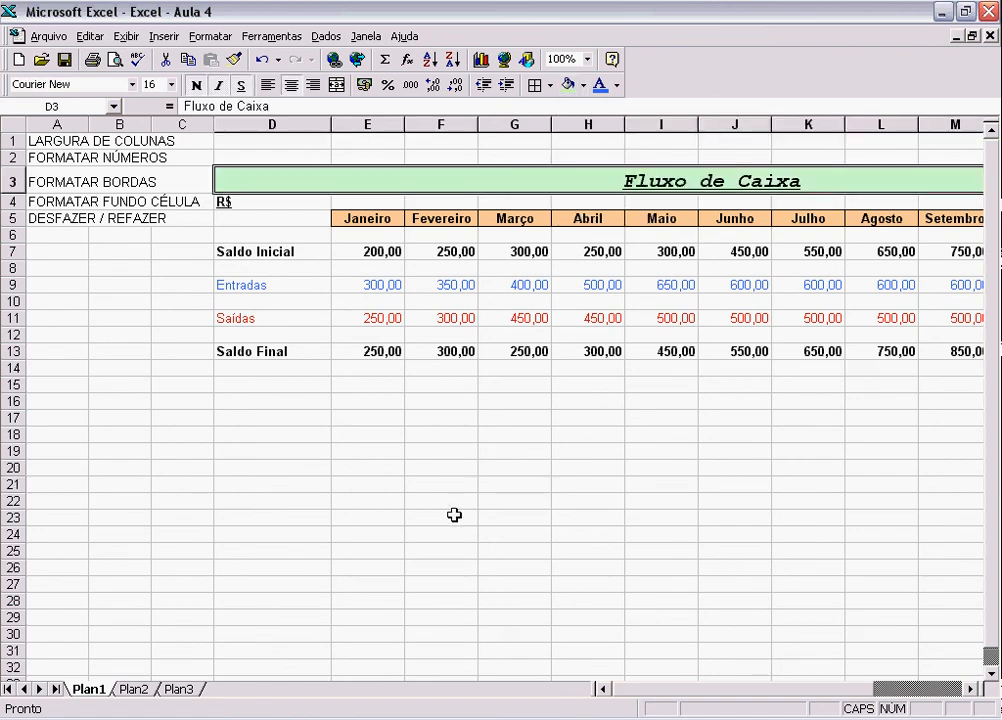
left_click(447, 516)
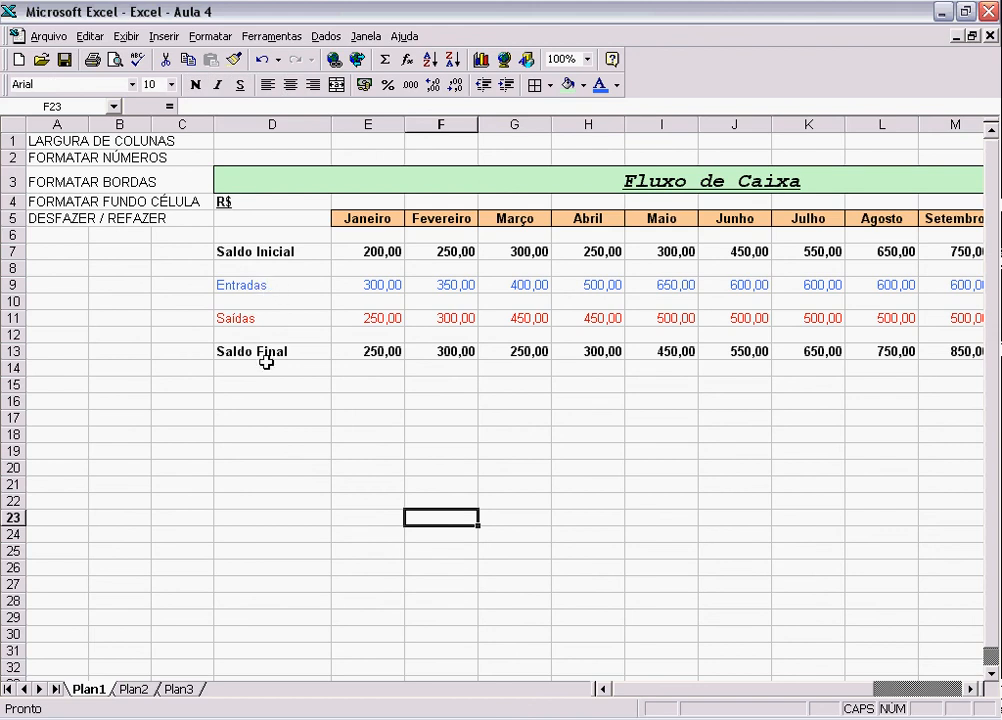
Apply the all-borders preset to the Saldo Final row (D13:P13) and the Saldo Inicial row (D7:P7)
left_click_drag(225, 352, 505, 352)
left_click(535, 85)
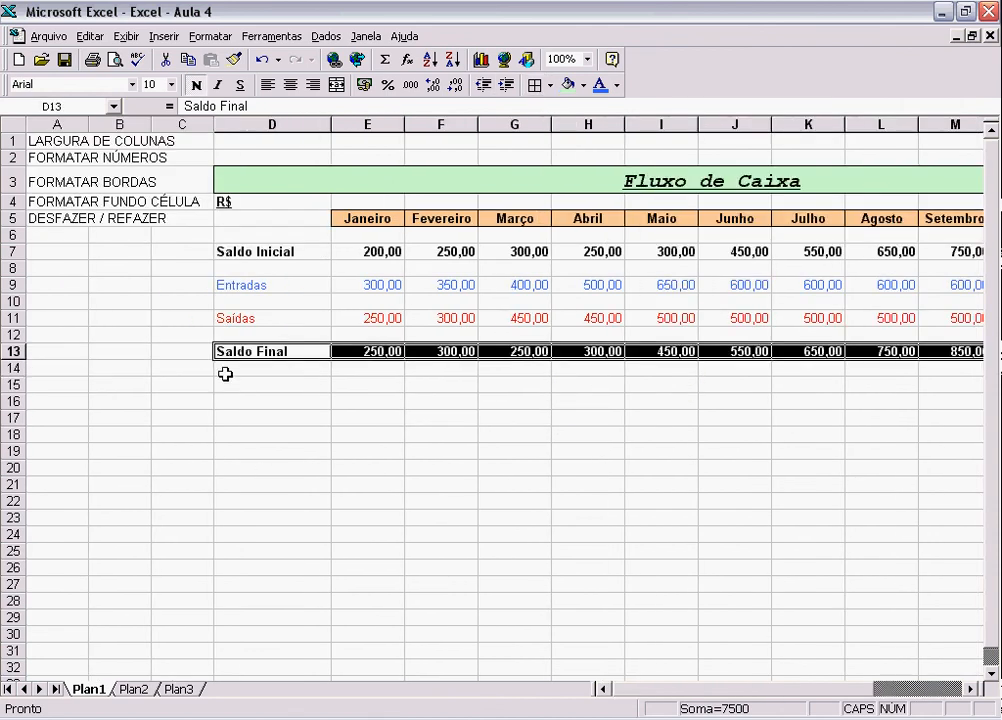
left_click_drag(217, 252, 330, 250)
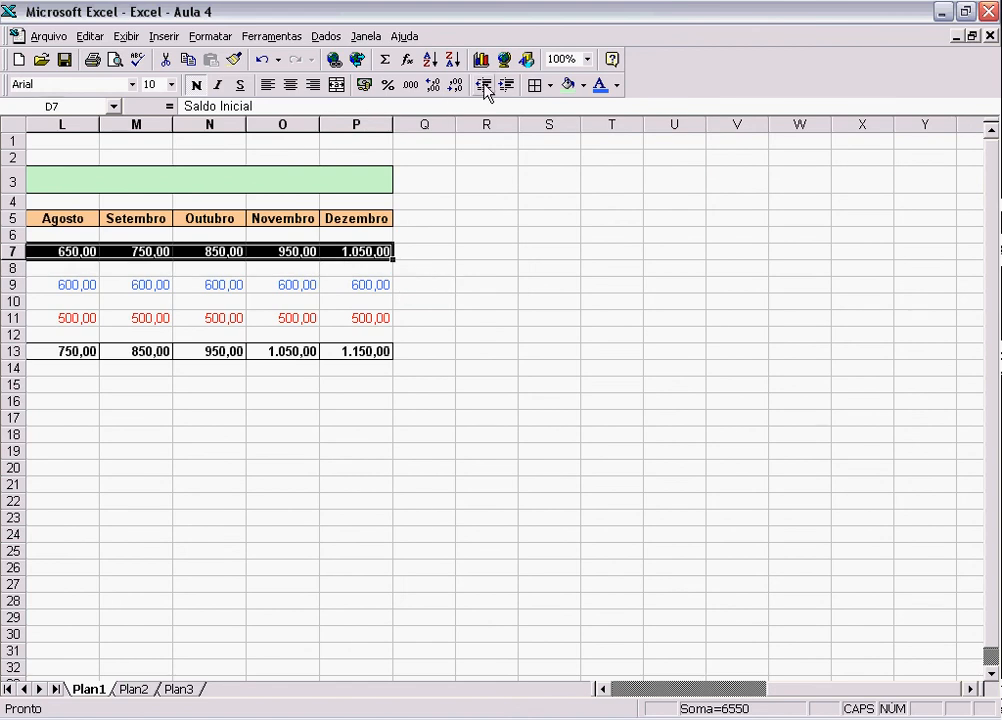
left_click(535, 85)
left_click(285, 517)
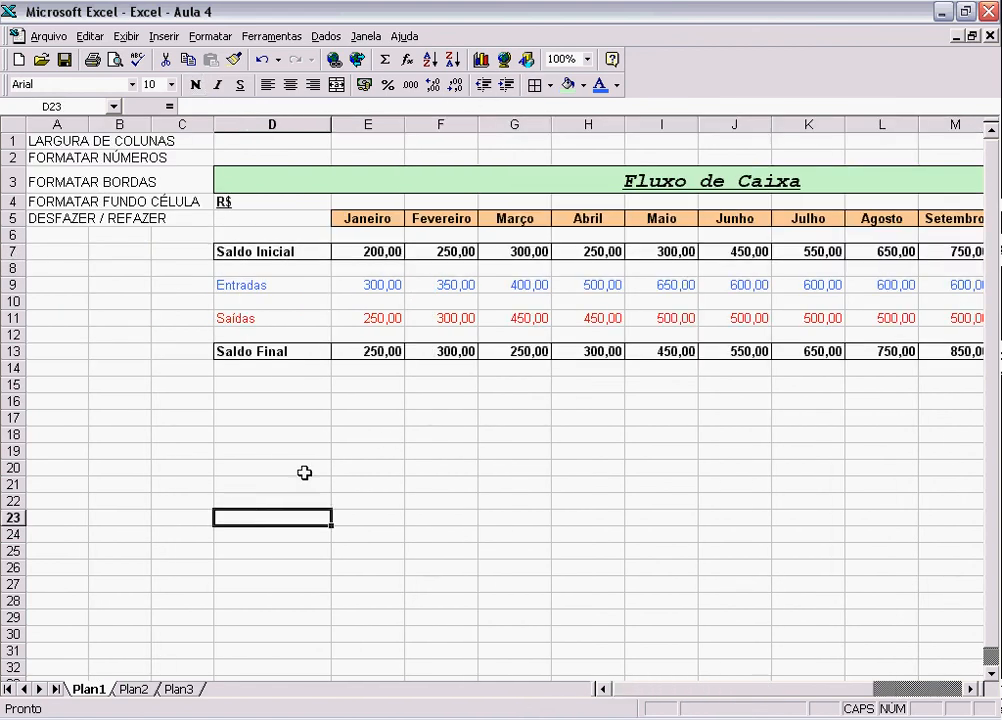
left_click(110, 351)
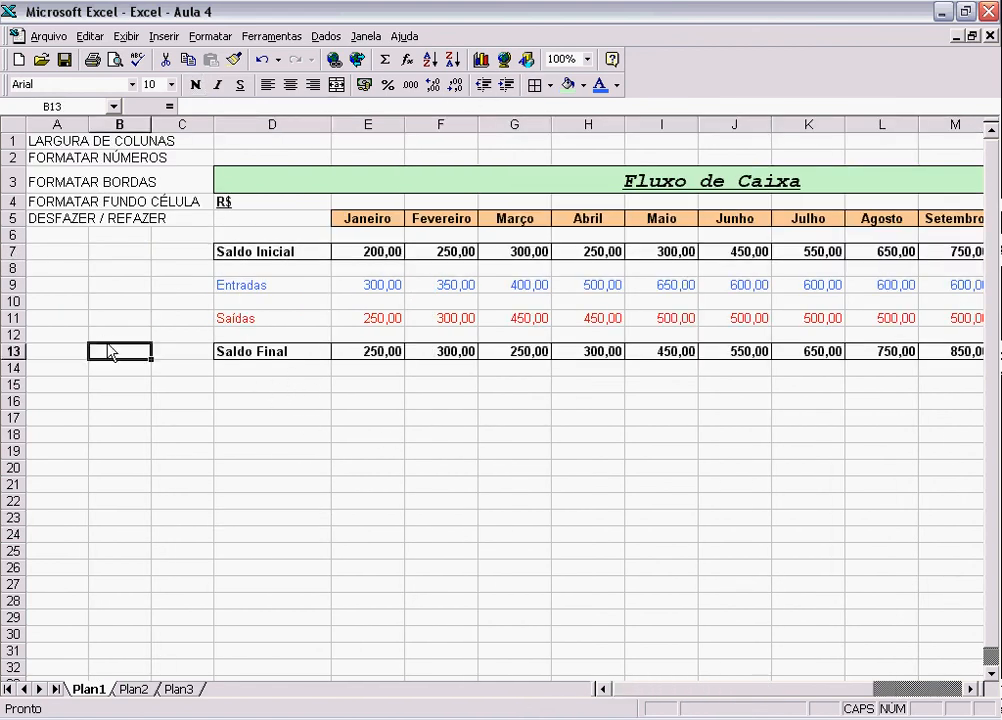
Move the R$ label from cell D4 to D5
key("Left")
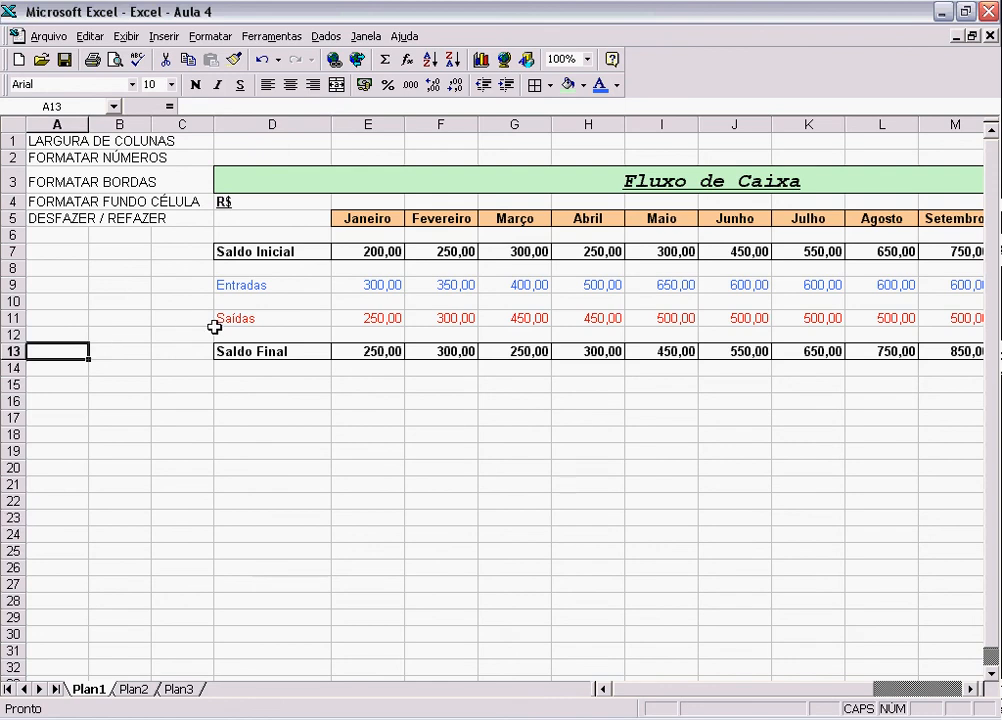
left_click(226, 200)
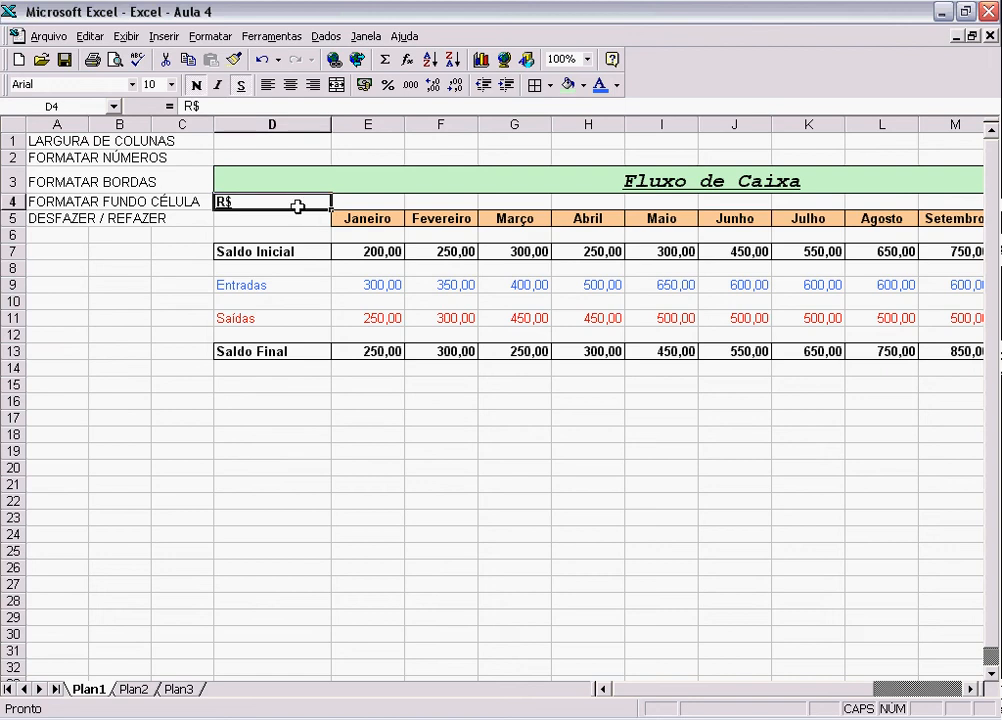
mouse_move(325, 219)
left_mouse_down()
mouse_move(324, 233)
mouse_move(318, 217)
left_mouse_up()
left_click(192, 236)
left_click(249, 219)
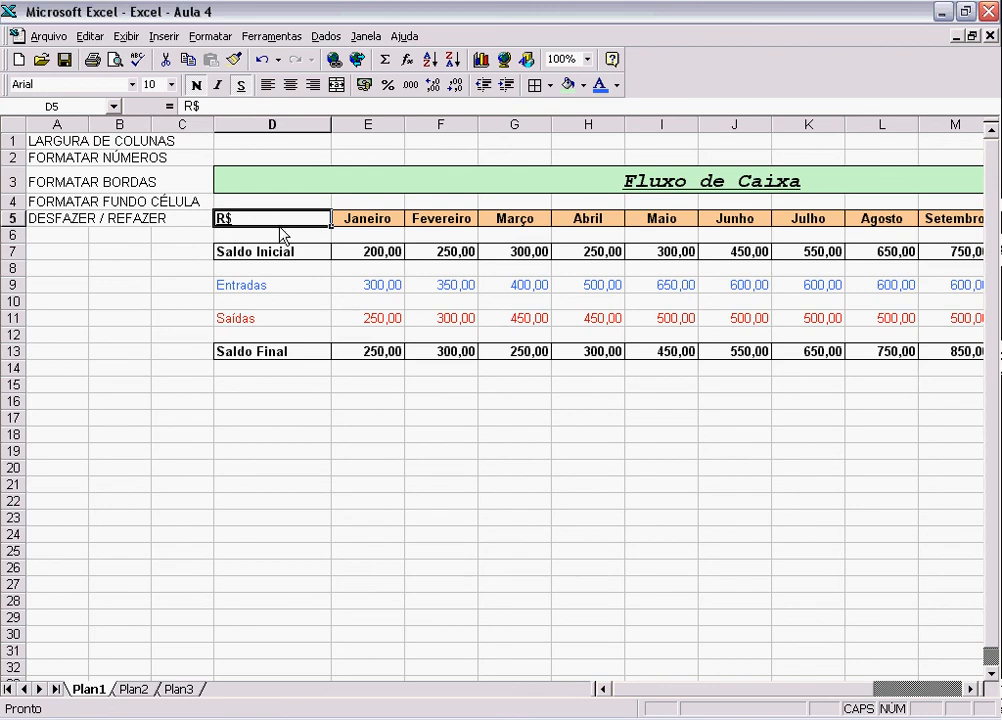
left_click_drag(280, 227, 253, 219)
Cut the R$ label from cell D5 and paste it into D4
left_click(90, 36)
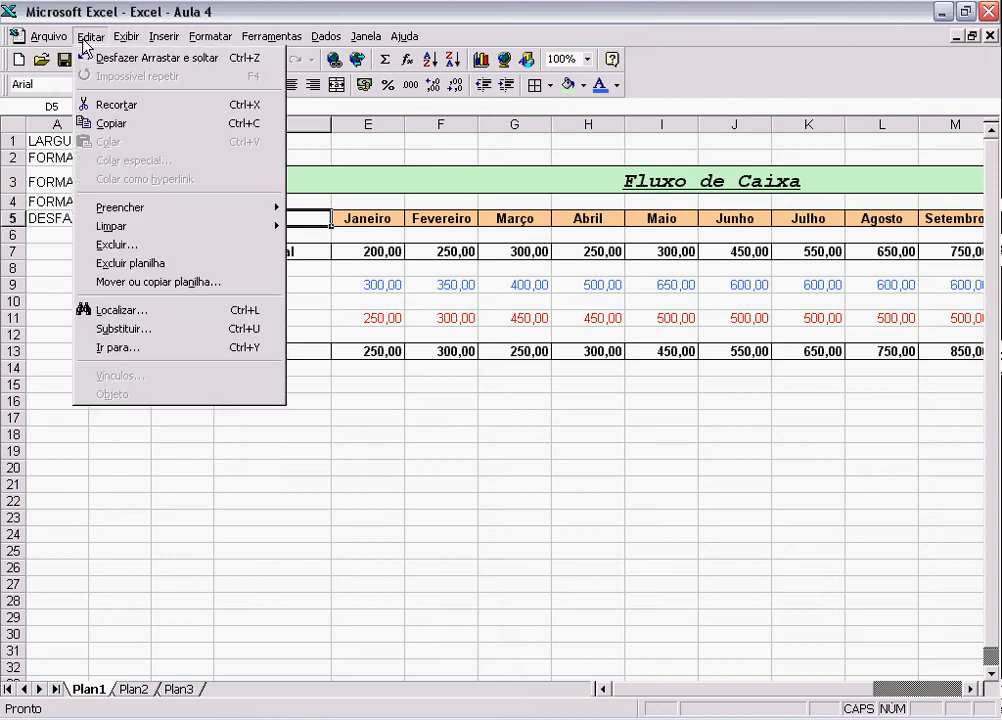
left_click(112, 108)
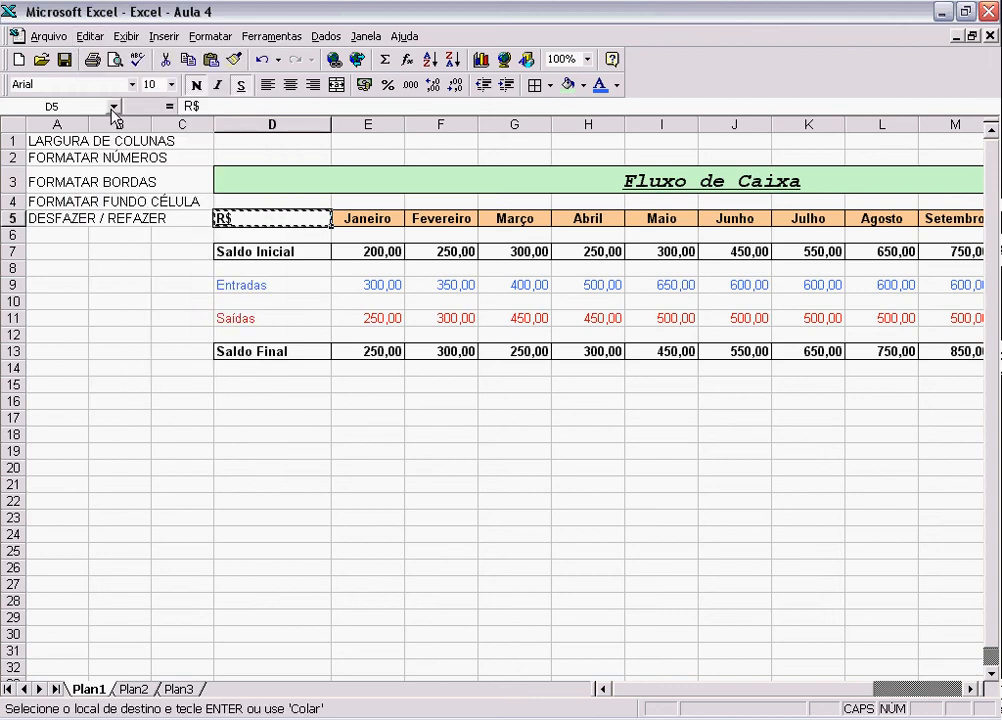
left_click(246, 202)
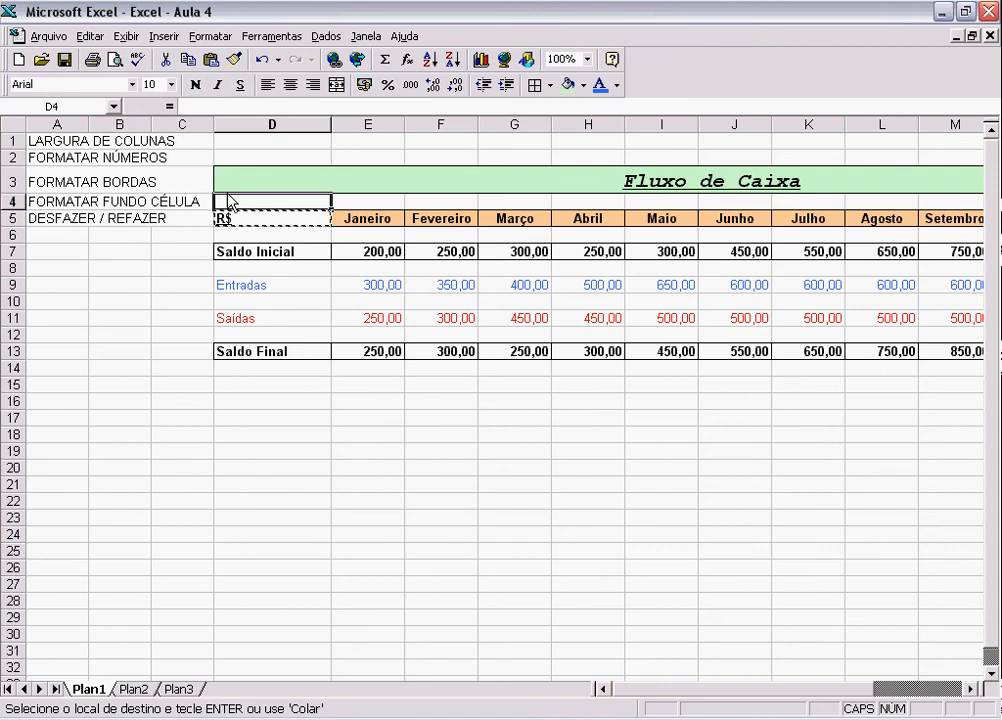
left_click(90, 36)
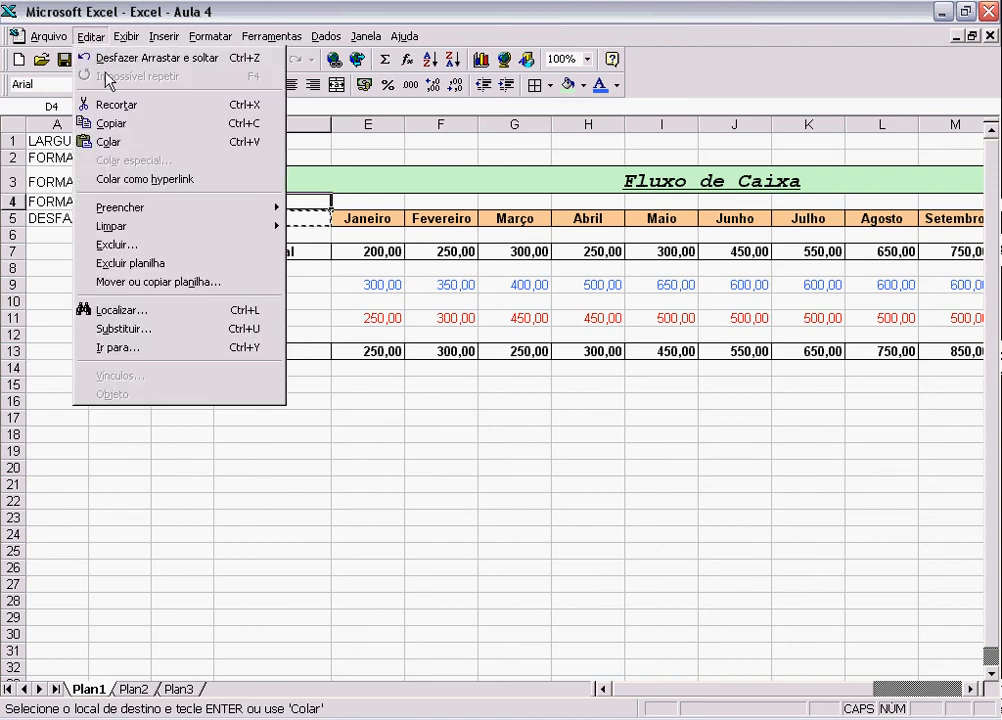
left_click(86, 141)
left_click(252, 232)
left_click(244, 202)
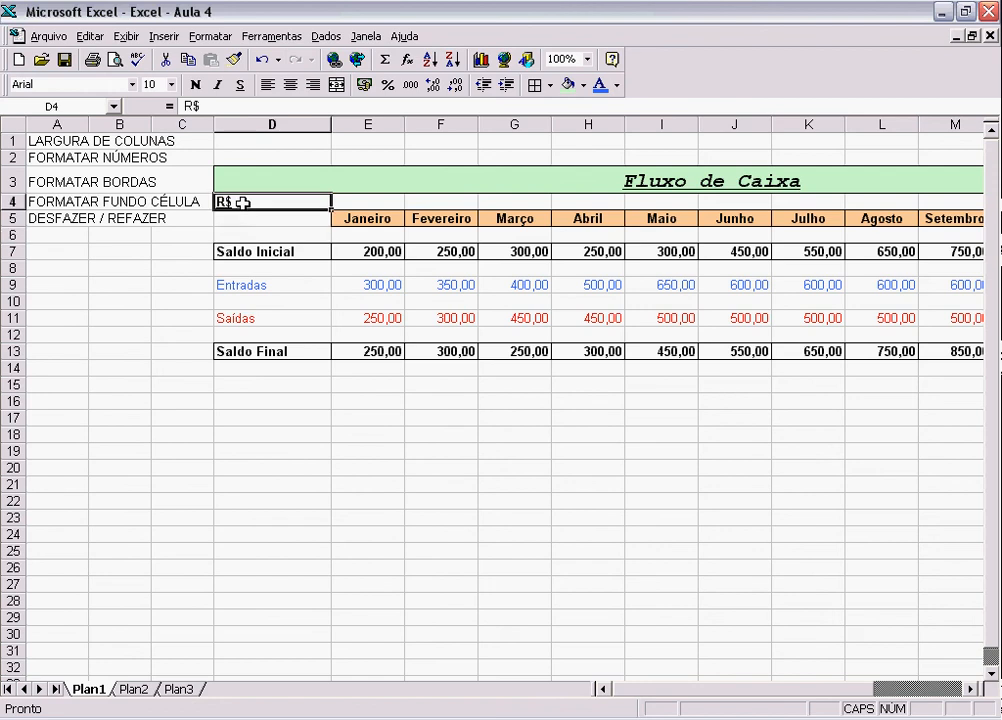
Move the R$ label down from D4 into cell D5, beside the month headers
left_click_drag(265, 212, 267, 223)
left_click(204, 267)
left_click(276, 221)
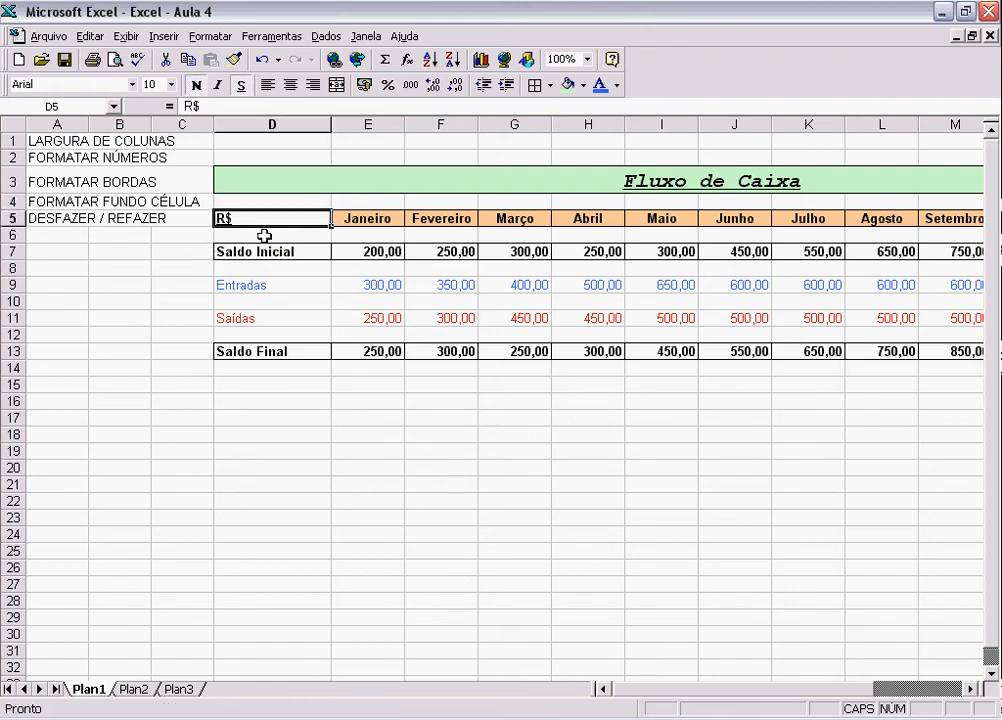
Enter the topic RECORTAR in cell A6, below DESFAZER / REFAZER
left_click(73, 242)
type("RE")
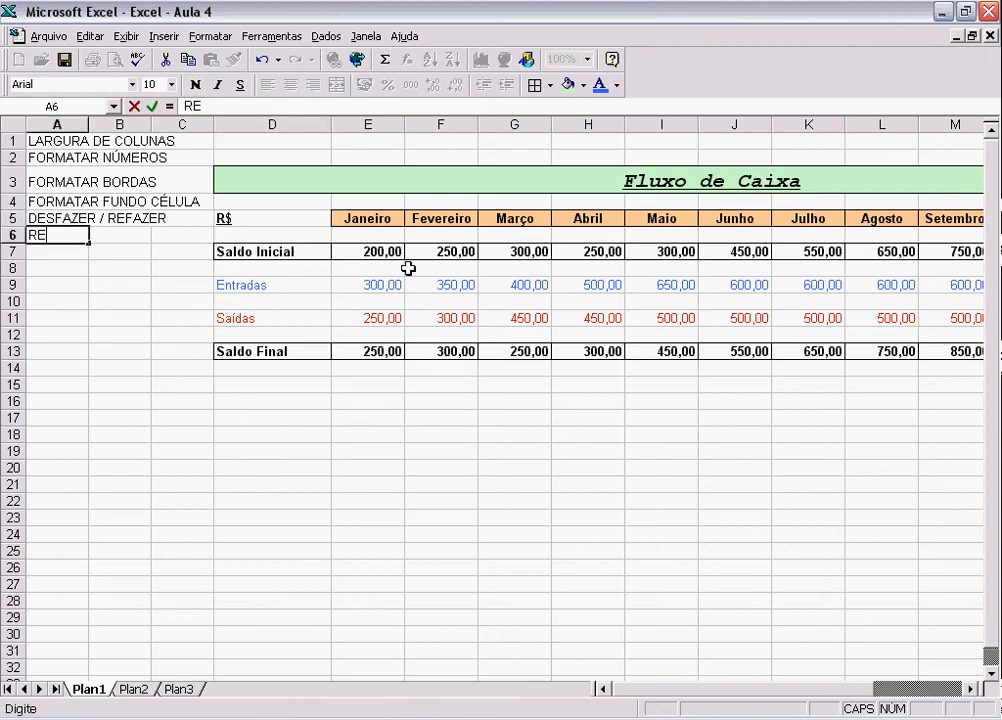
type("CORTA")
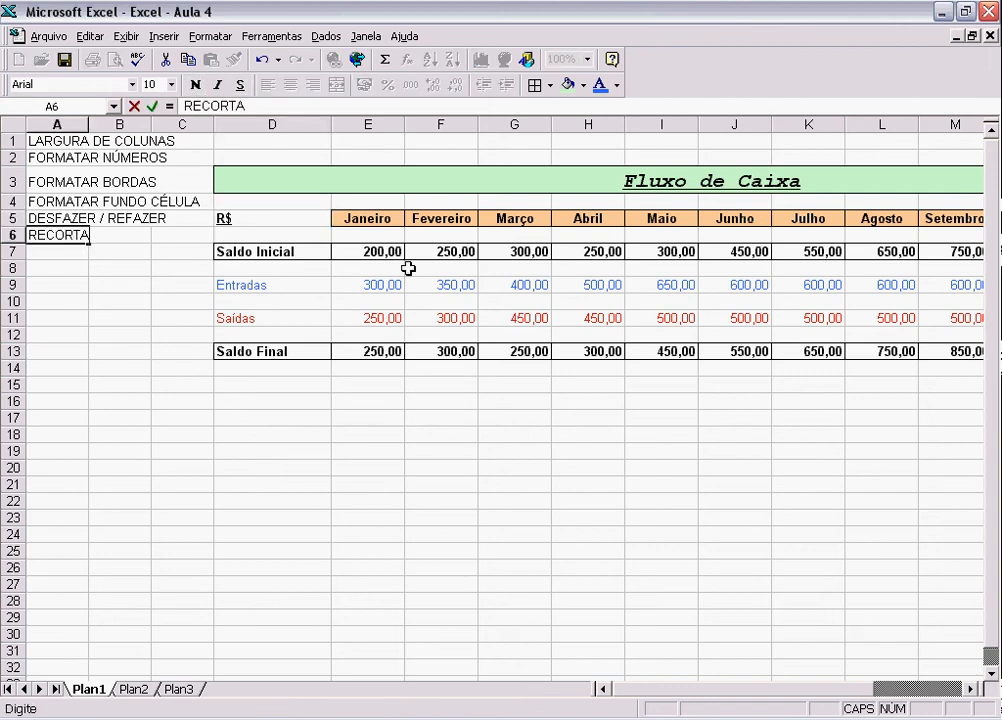
key("Return")
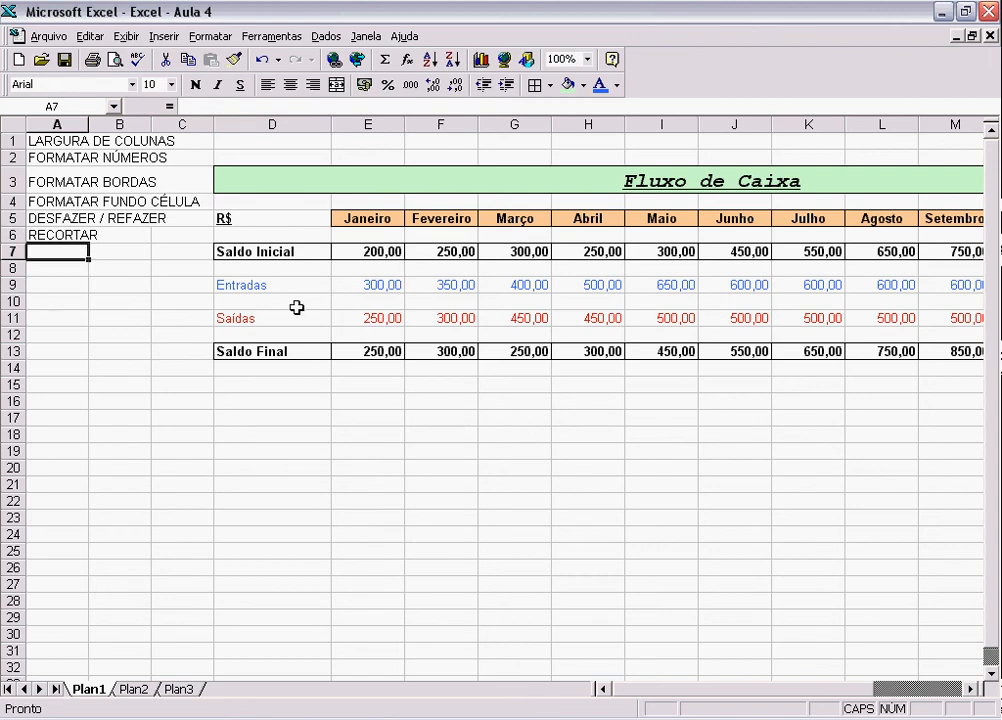
left_click(263, 220)
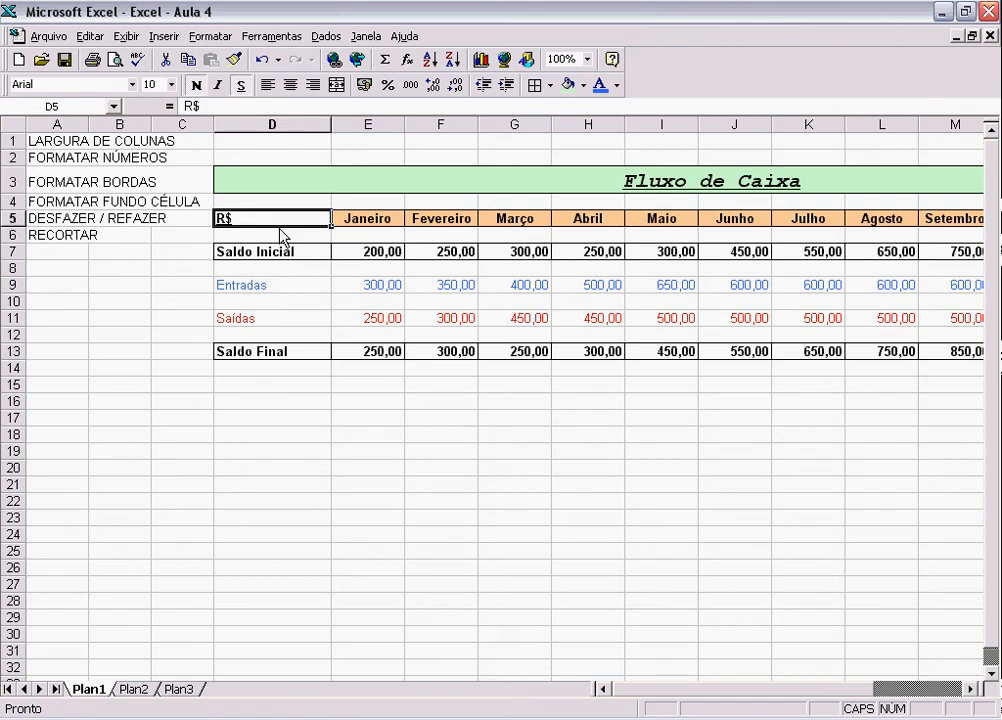
left_click(90, 37)
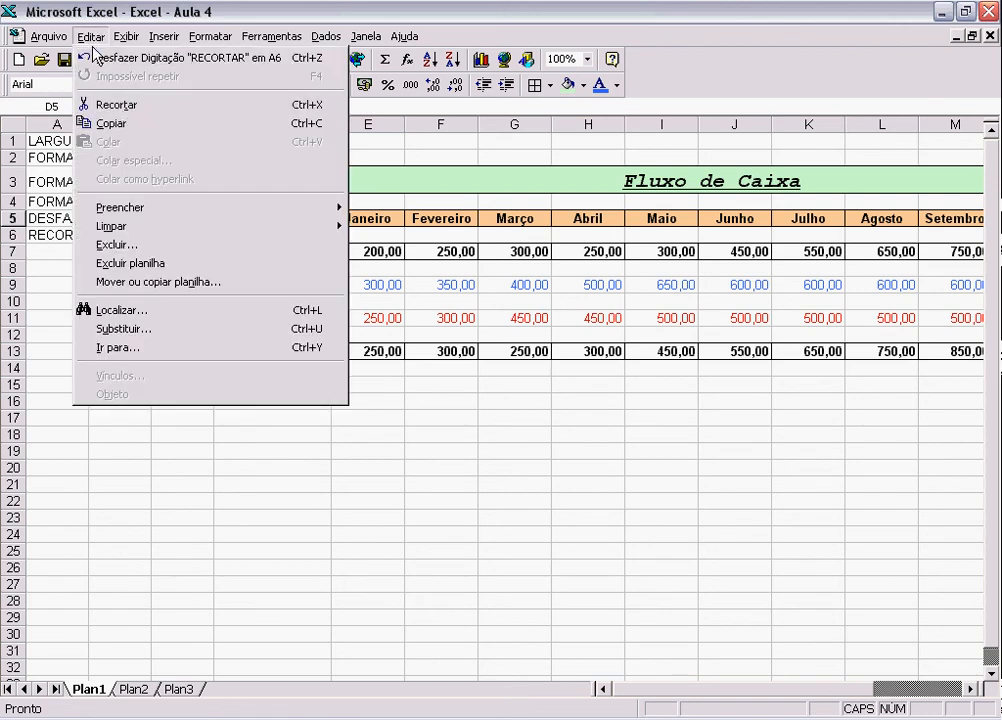
left_click(85, 37)
Select the empty cell E19 and save the workbook under its existing name
left_click(377, 451)
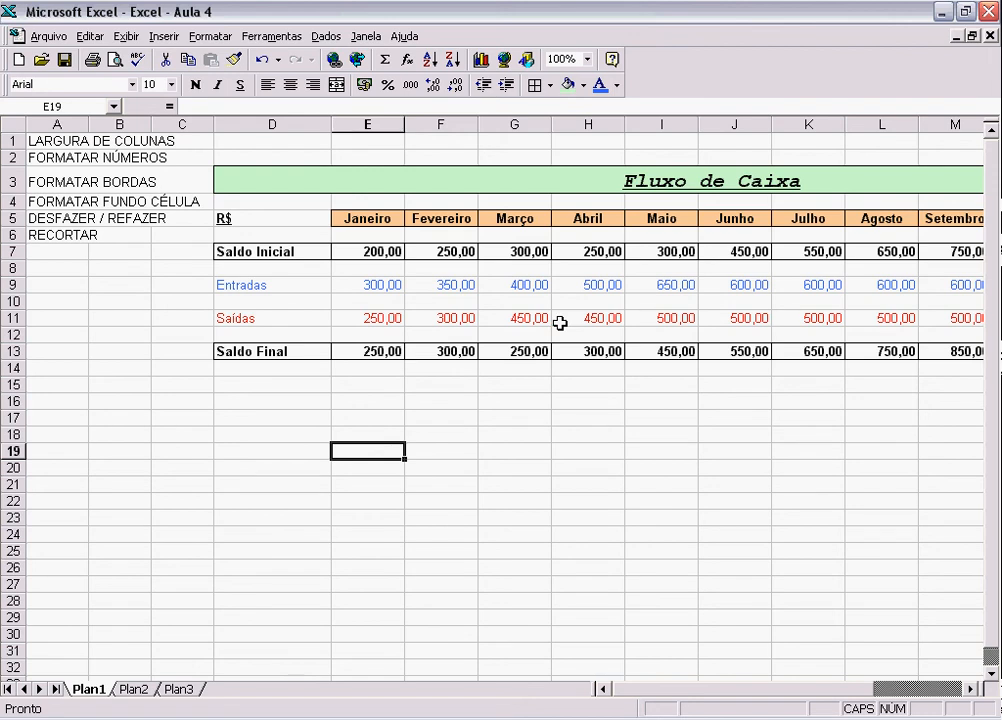
left_click(47, 38)
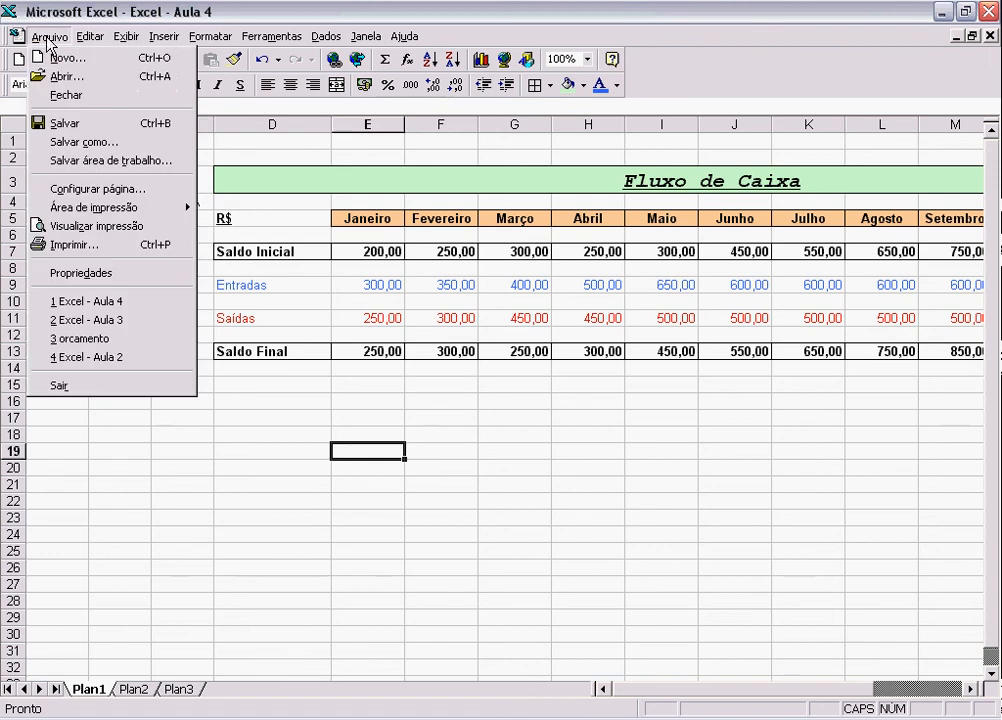
left_click(66, 123)
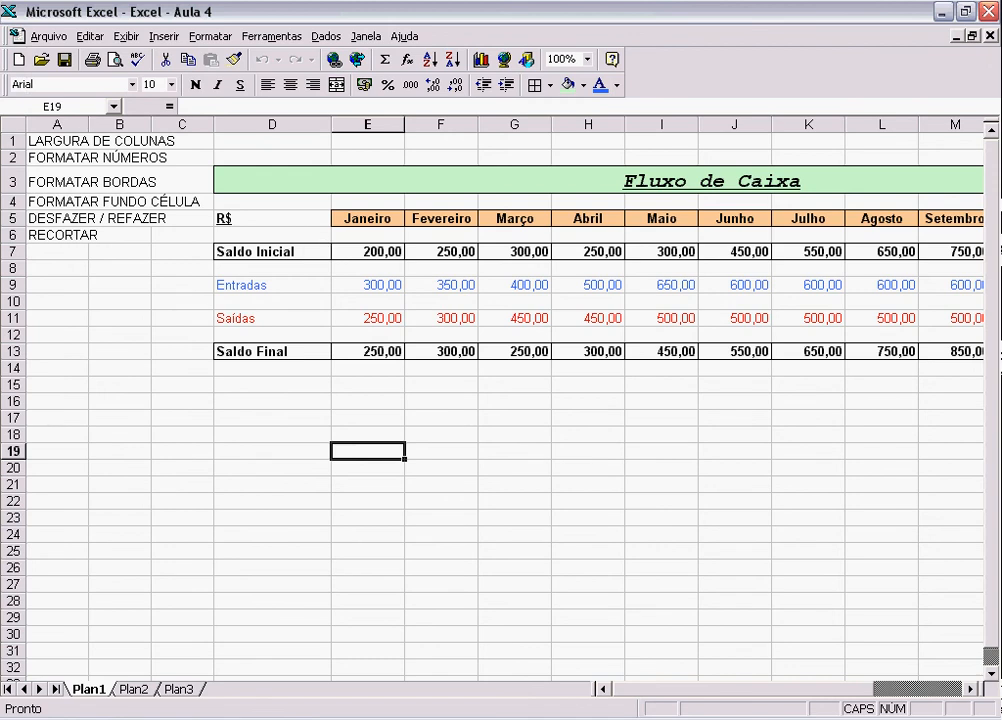